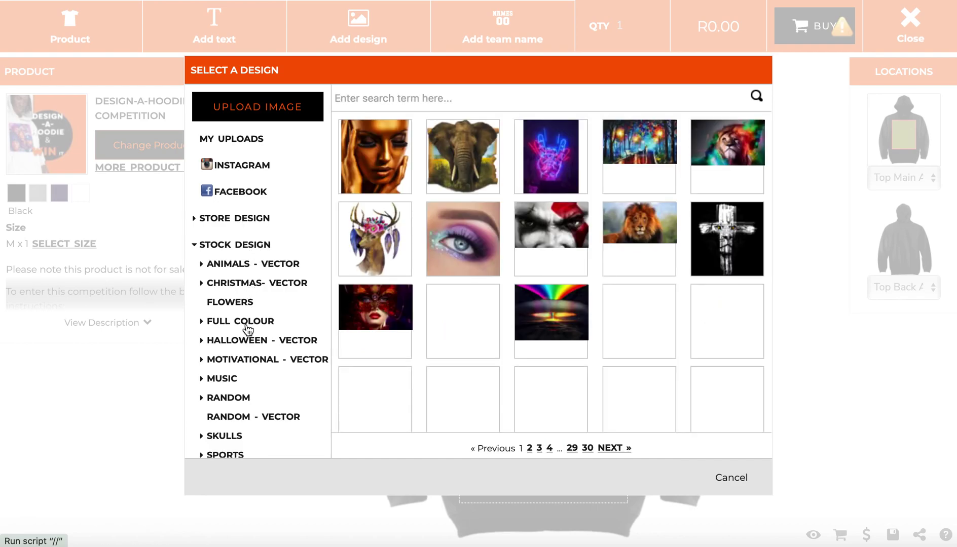
- Add the "I am strong because a strong woman raised me" design from the Motivational - Vector stock designs to the hoodie front
{"action": "left_click", "coordinate": [241, 360]}
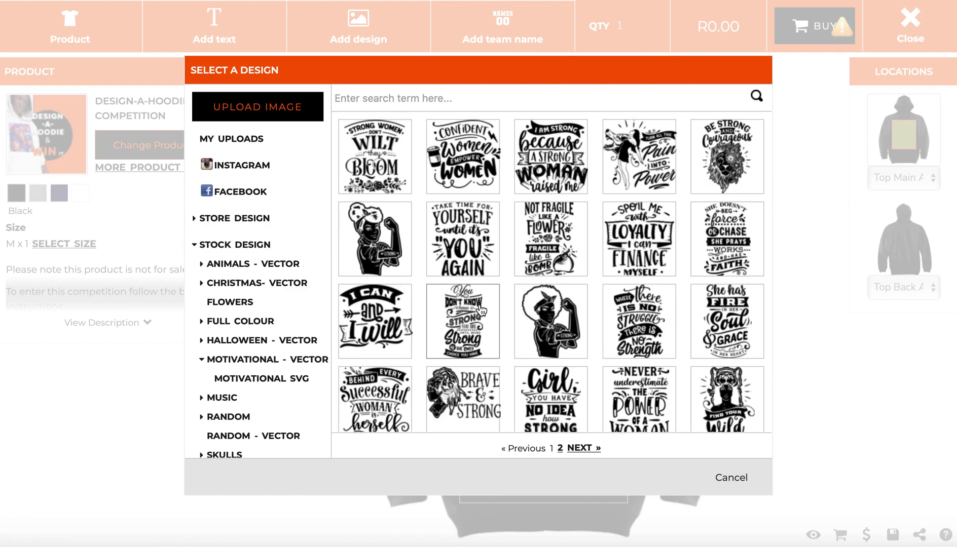
{"action": "left_click", "coordinate": [552, 174]}
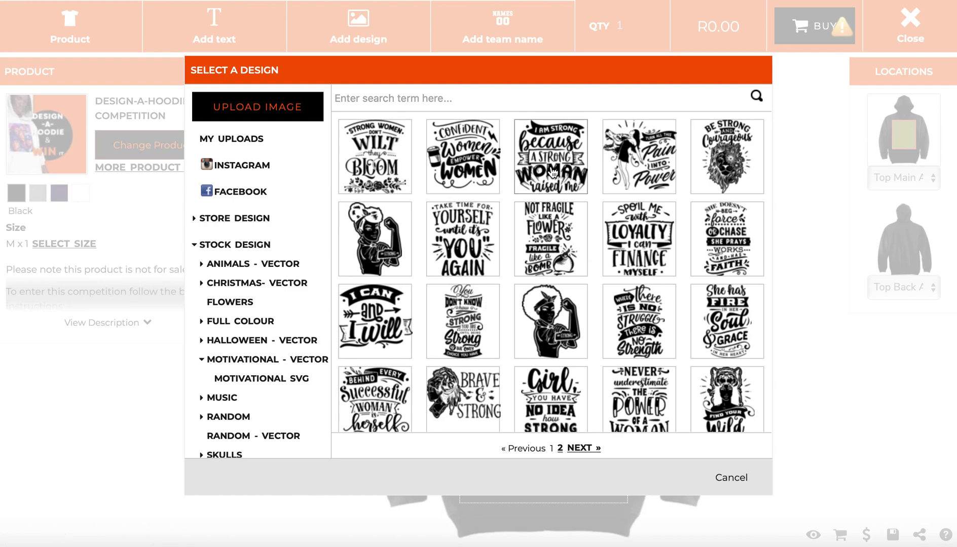
{"action": "left_click", "coordinate": [415, 320]}
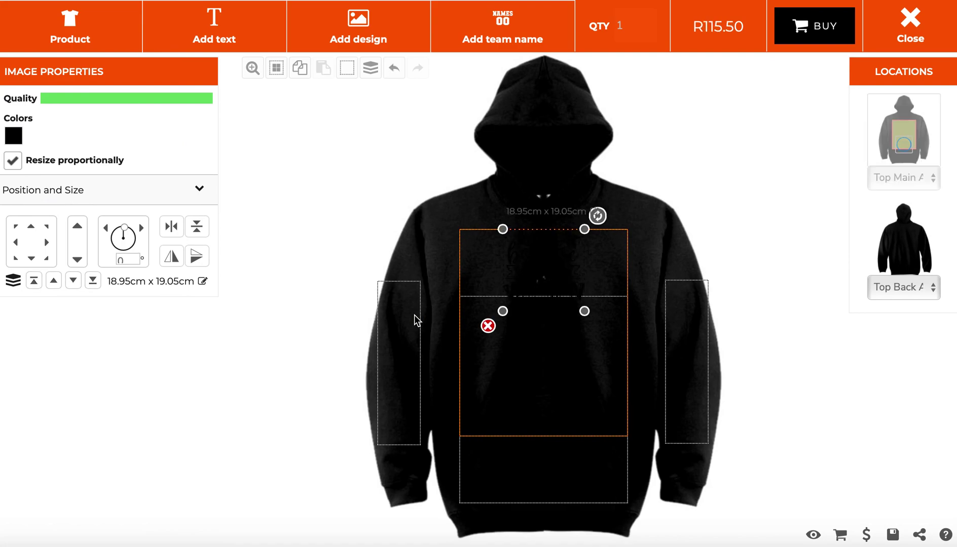
- Recolour the quote design from black to white
{"action": "left_click", "coordinate": [13, 136]}
{"action": "left_click_drag", "start_coordinate": [53, 223], "coordinate": [22, 198]}
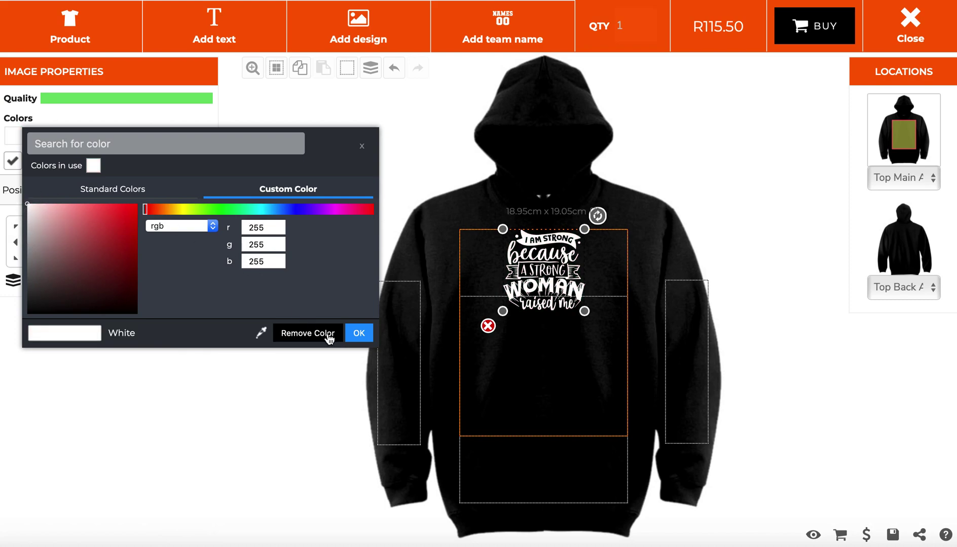
{"action": "left_click", "coordinate": [349, 337]}
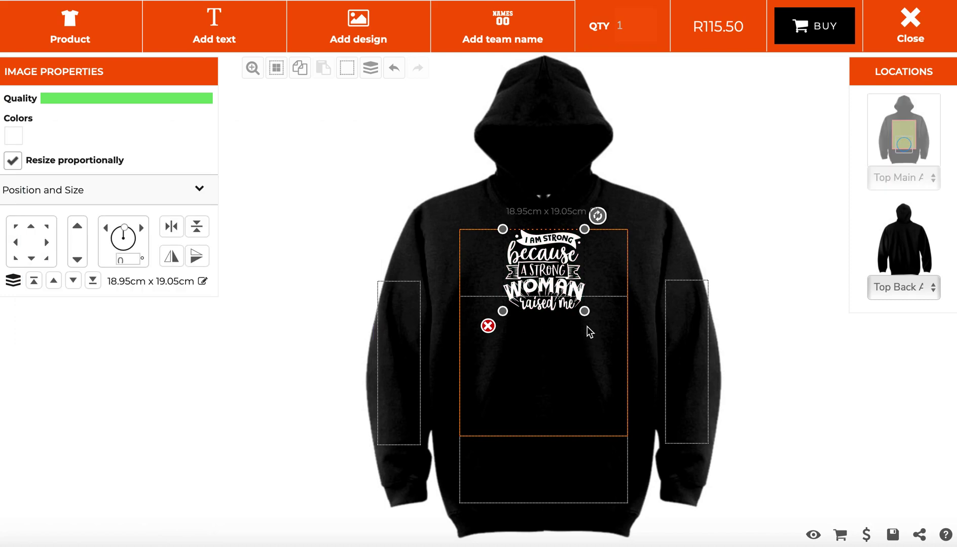
- Enlarge the quote to about 32.00 x 32.17 cm, move it lower in the print area and centre it horizontally
{"action": "left_click_drag", "start_coordinate": [584, 311], "coordinate": [614, 371]}
{"action": "left_click_drag", "start_coordinate": [582, 334], "coordinate": [551, 384]}
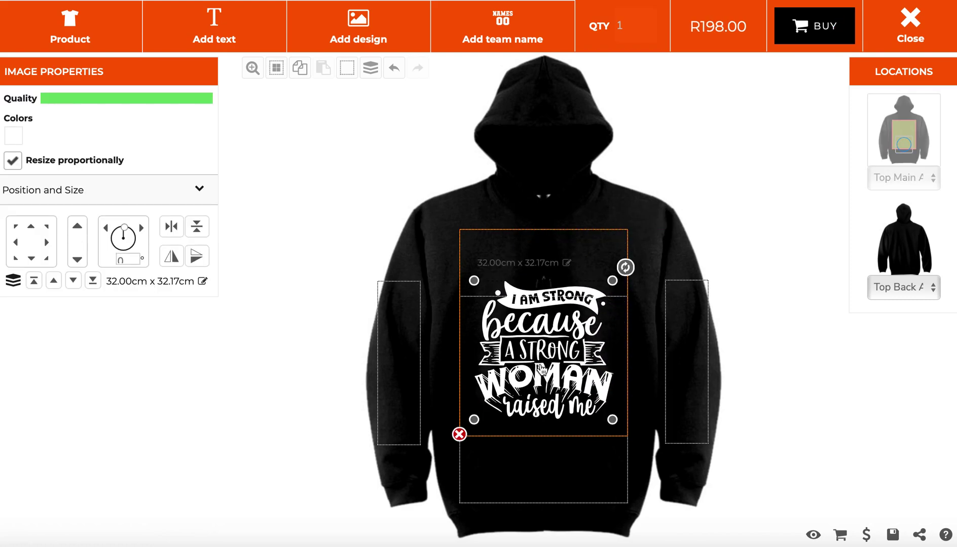
{"action": "left_click", "coordinate": [171, 227]}
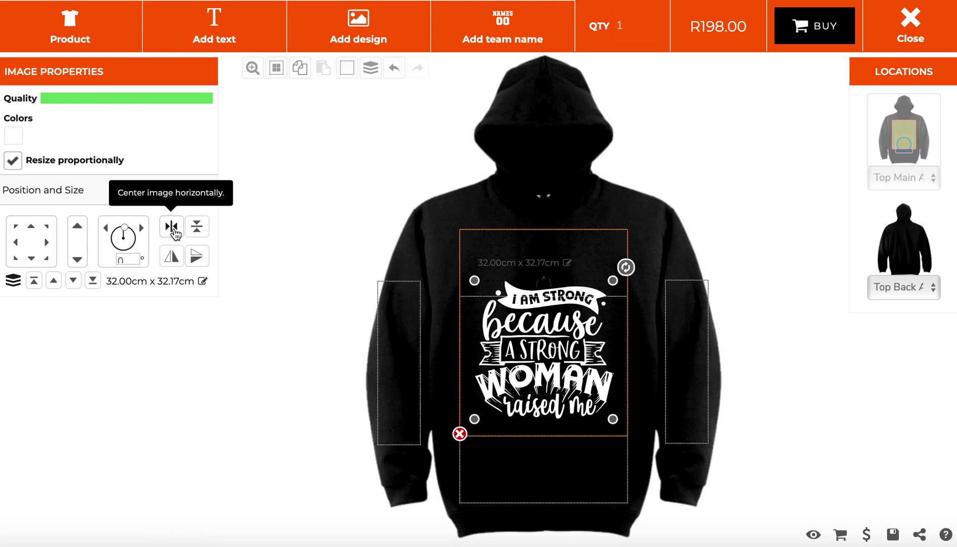
- Add the stock design of the strong afro woman for dark colors as a High Quality DTG print
{"action": "left_click", "coordinate": [353, 29]}
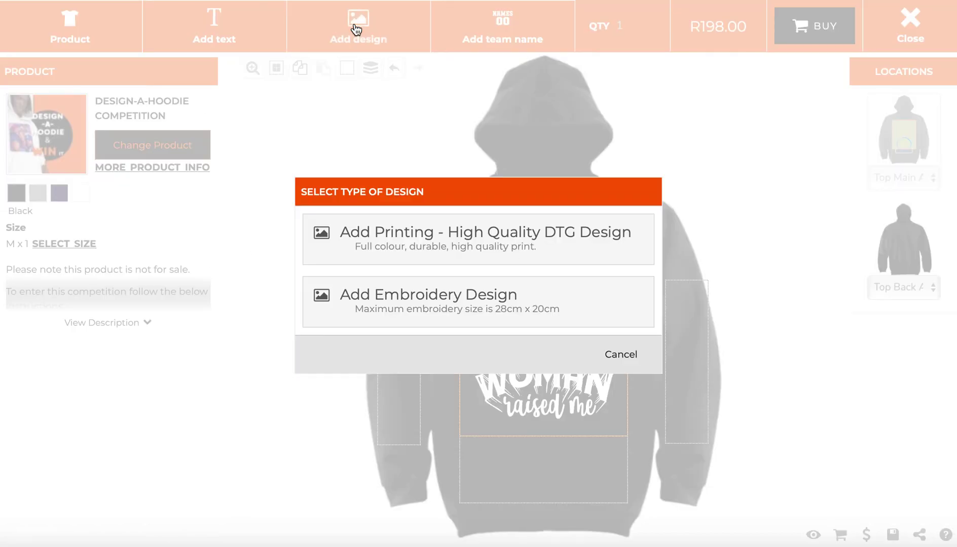
{"action": "left_click", "coordinate": [367, 242]}
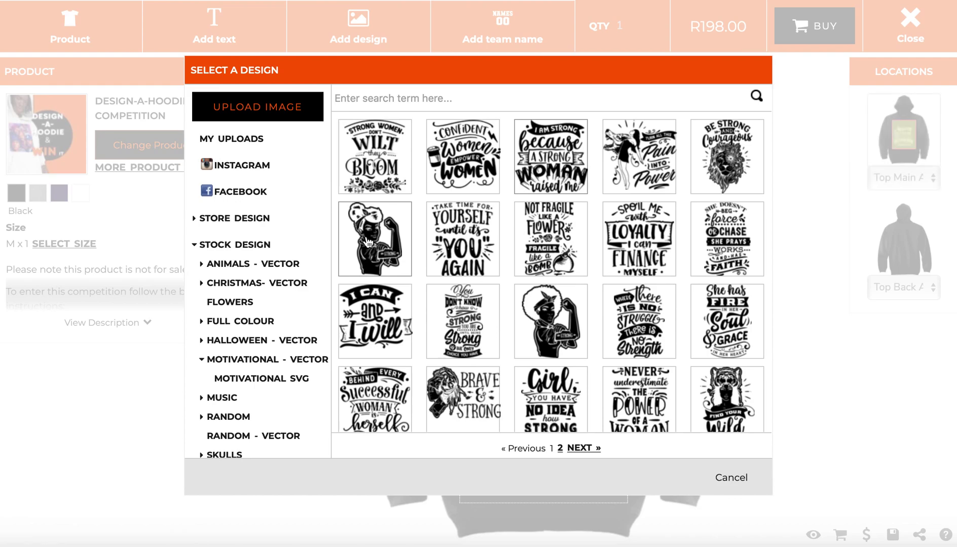
{"action": "left_click", "coordinate": [536, 325]}
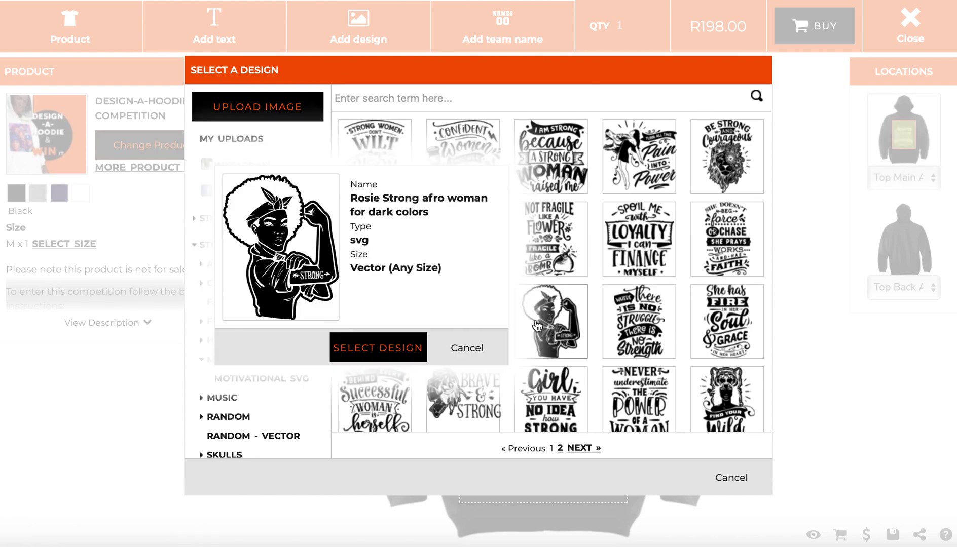
{"action": "left_click", "coordinate": [385, 351]}
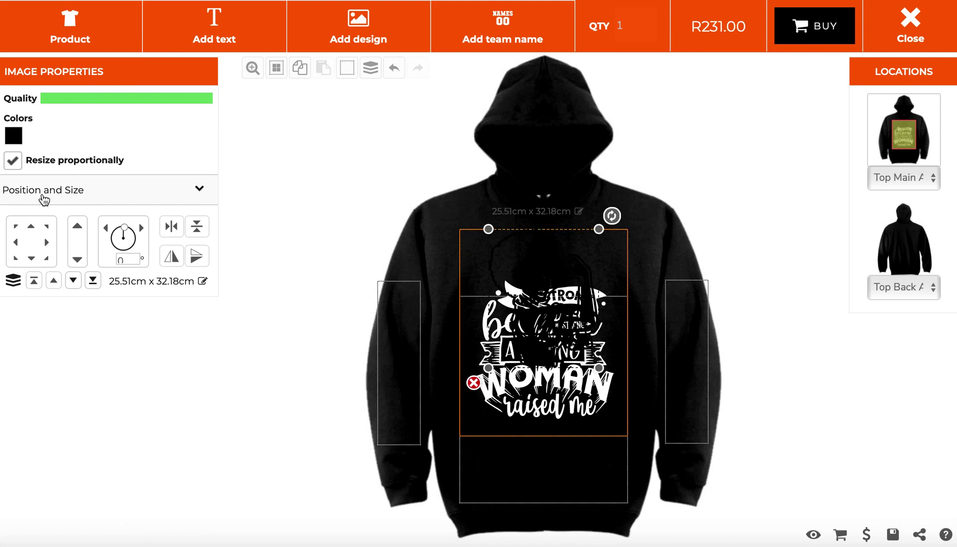
- Recolour the strong afro woman design from black to white
{"action": "left_click", "coordinate": [20, 136]}
{"action": "left_click", "coordinate": [107, 166]}
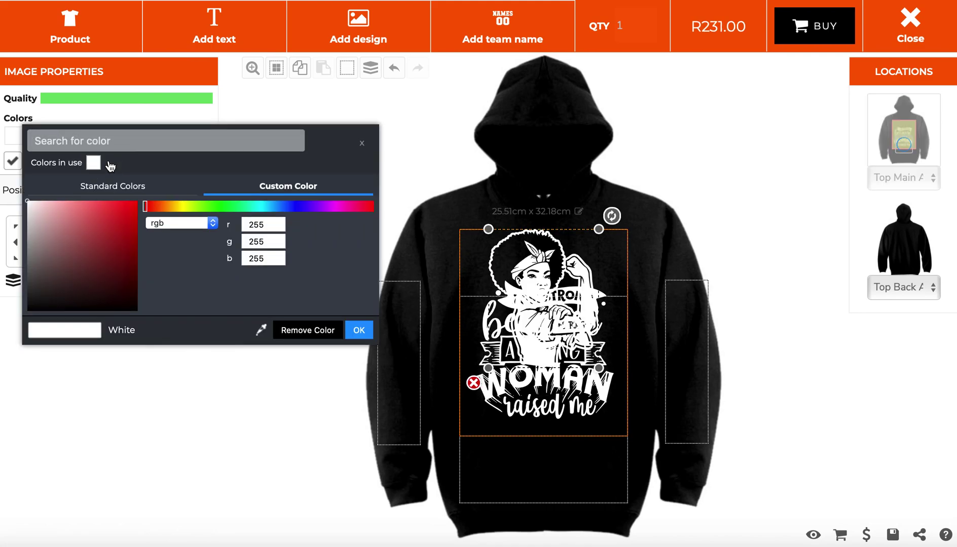
{"action": "left_click", "coordinate": [359, 330]}
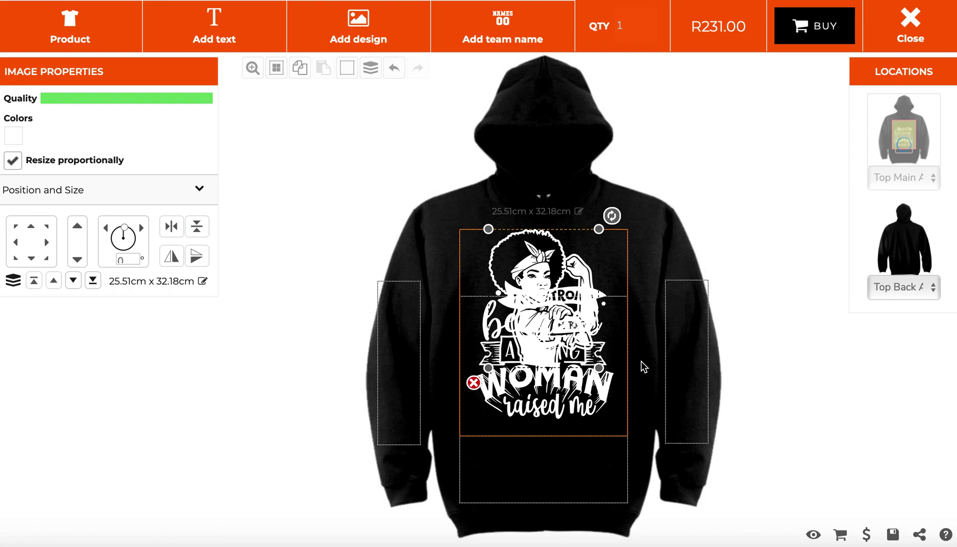
- Shrink the woman to about 14.30 x 18.04 cm and the quote to about 24.55 x 24.68 cm, placing the woman above the quote
{"action": "left_click_drag", "start_coordinate": [598, 368], "coordinate": [538, 304]}
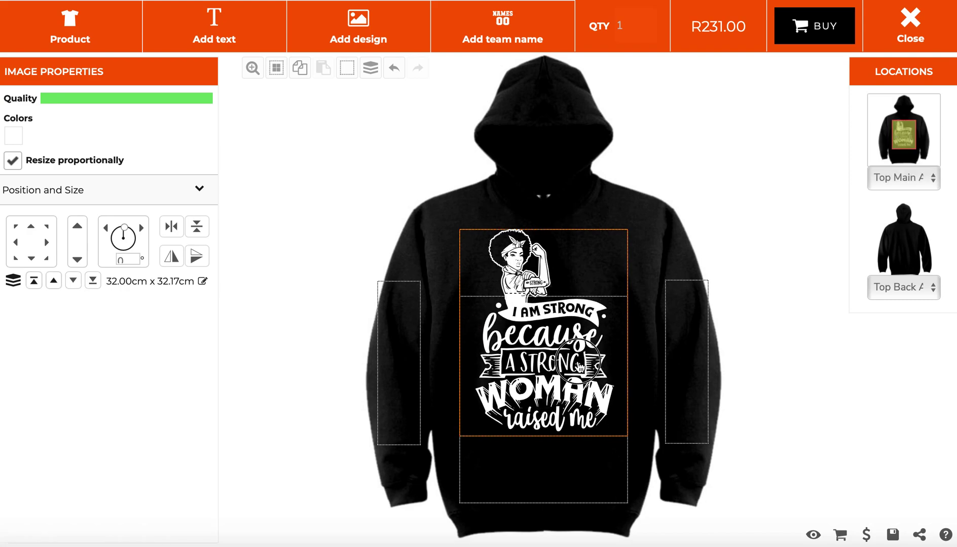
{"action": "left_click_drag", "start_coordinate": [613, 432], "coordinate": [581, 400]}
{"action": "left_click_drag", "start_coordinate": [549, 365], "coordinate": [564, 367]}
{"action": "left_click_drag", "start_coordinate": [515, 250], "coordinate": [535, 246]}
{"action": "left_click", "coordinate": [579, 271]}
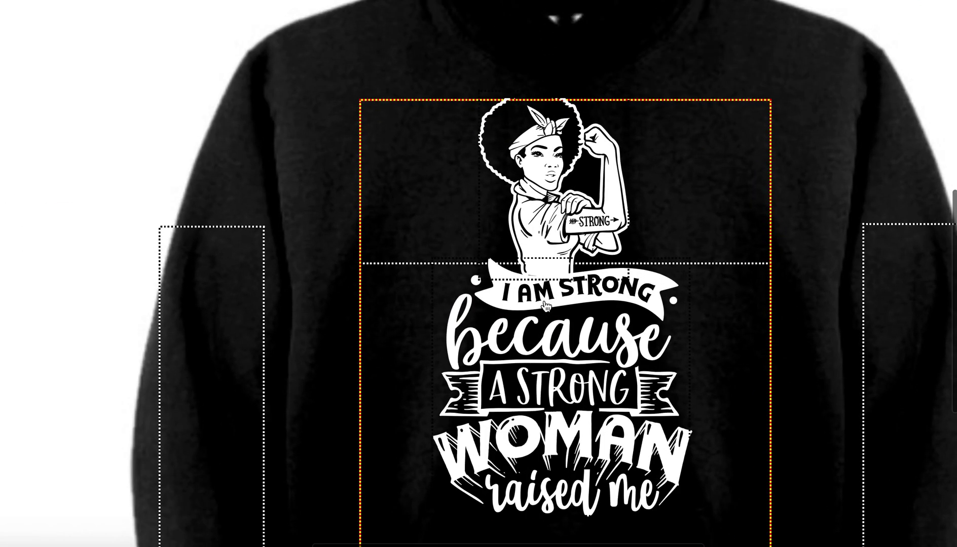
- Nudge the woman and the quote until her waist meets the "I am strong" banner
{"action": "left_click", "coordinate": [543, 278]}
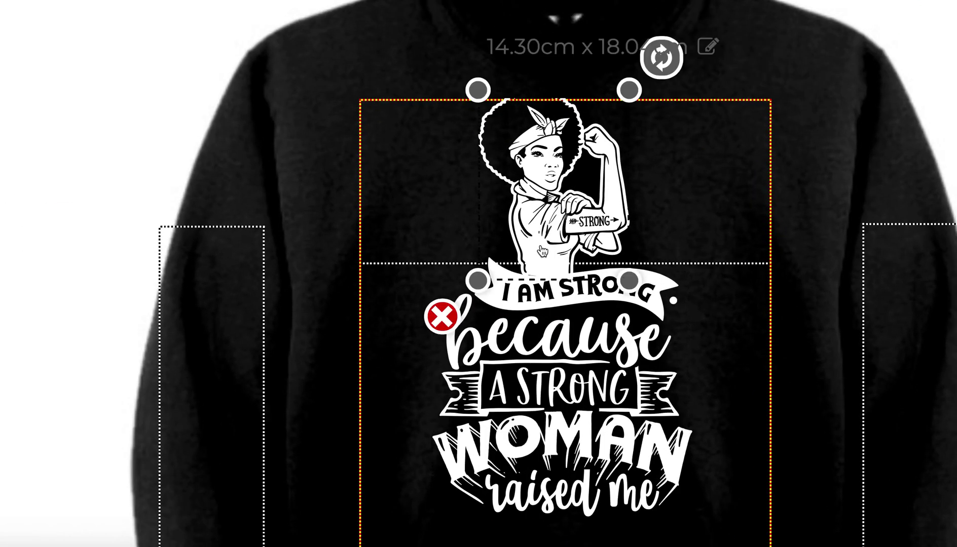
{"action": "left_click", "coordinate": [547, 350]}
{"action": "left_click_drag", "start_coordinate": [547, 351], "coordinate": [547, 359]}
{"action": "left_click_drag", "start_coordinate": [532, 242], "coordinate": [536, 248]}
{"action": "left_click", "coordinate": [549, 354]}
{"action": "left_click_drag", "start_coordinate": [548, 351], "coordinate": [546, 349]}
{"action": "left_click", "coordinate": [542, 263]}
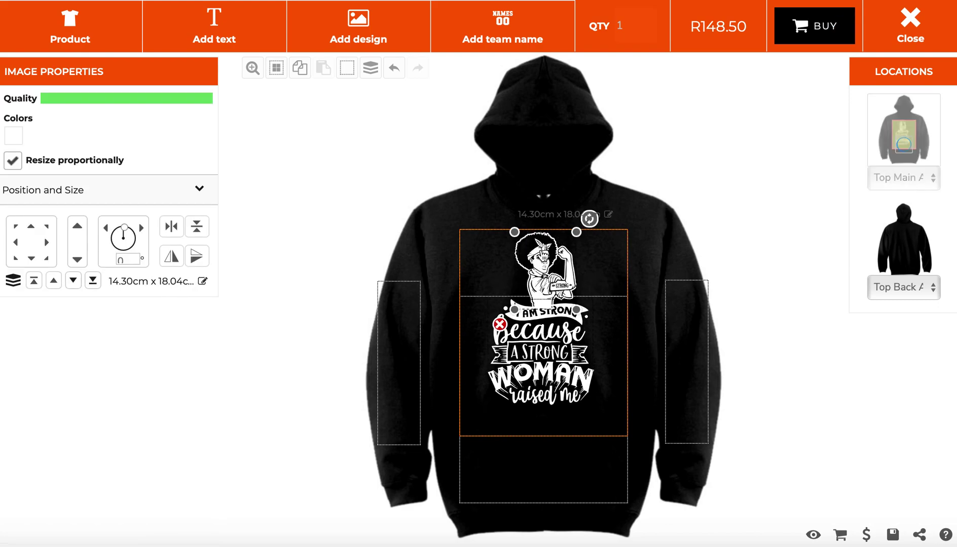
- Bring the quote layer in front of the woman layer and check the overlap at the banner
{"action": "left_click", "coordinate": [370, 70]}
{"action": "left_click", "coordinate": [186, 120]}
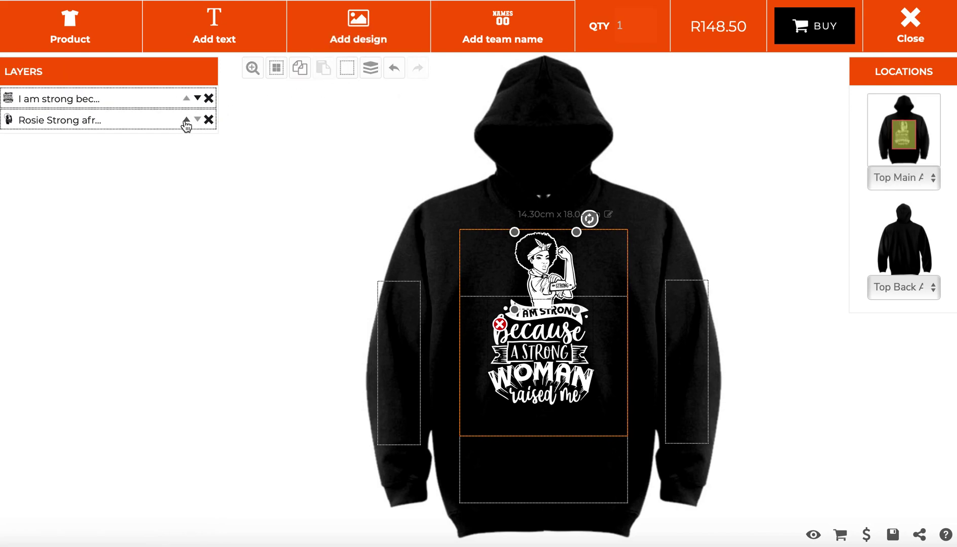
{"action": "left_click", "coordinate": [612, 273]}
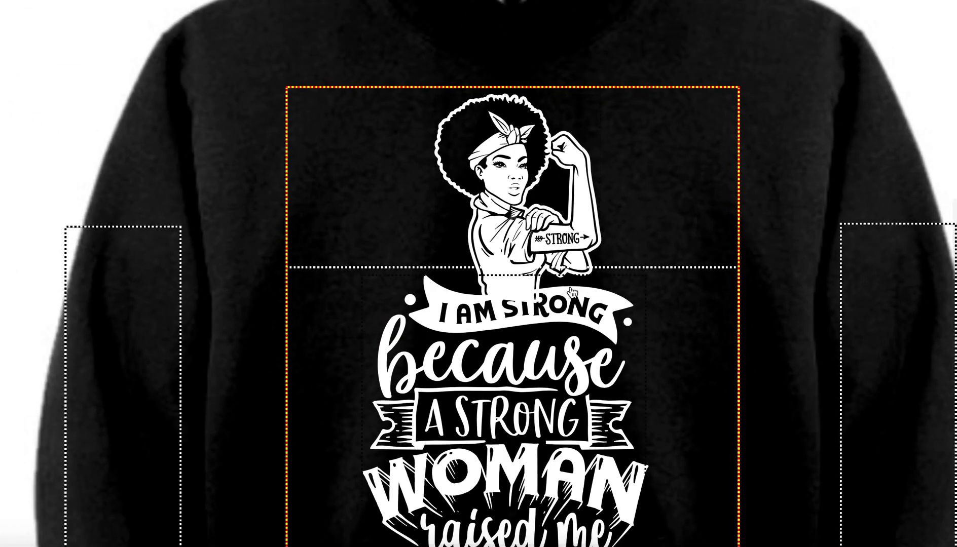
{"action": "left_click", "coordinate": [533, 297]}
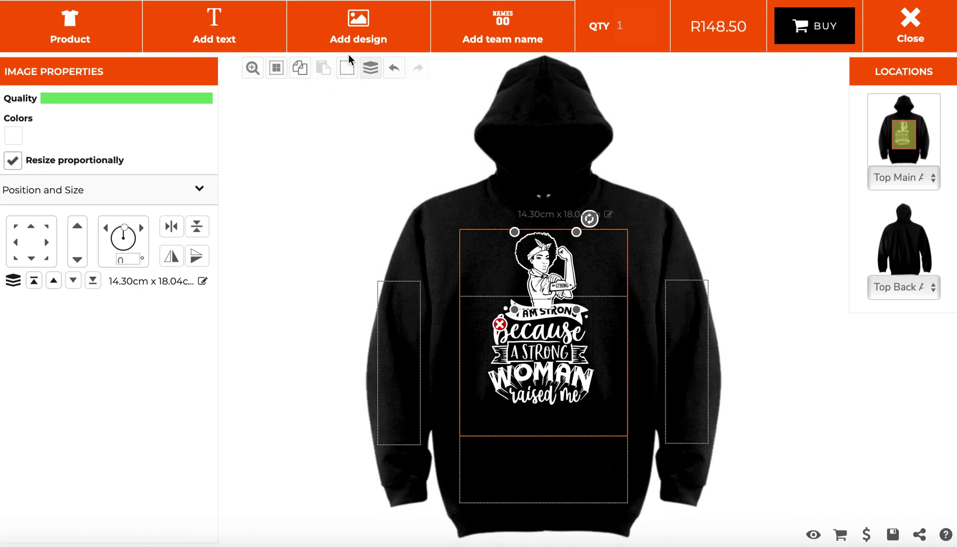
- Move the woman layer in front of the quote, and return the quote layer to the front
{"action": "left_click", "coordinate": [370, 67]}
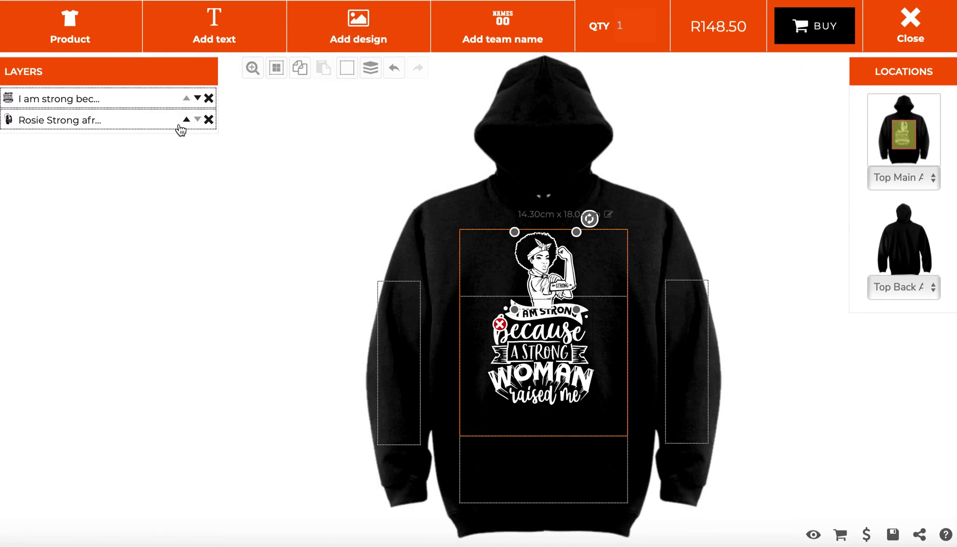
{"action": "left_click", "coordinate": [198, 122]}
{"action": "left_click", "coordinate": [188, 121]}
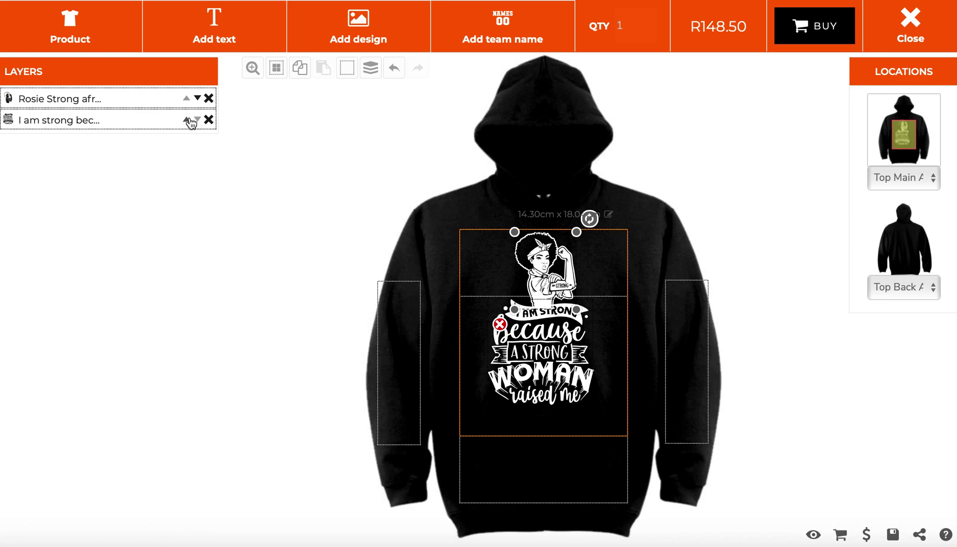
{"action": "left_click", "coordinate": [188, 120]}
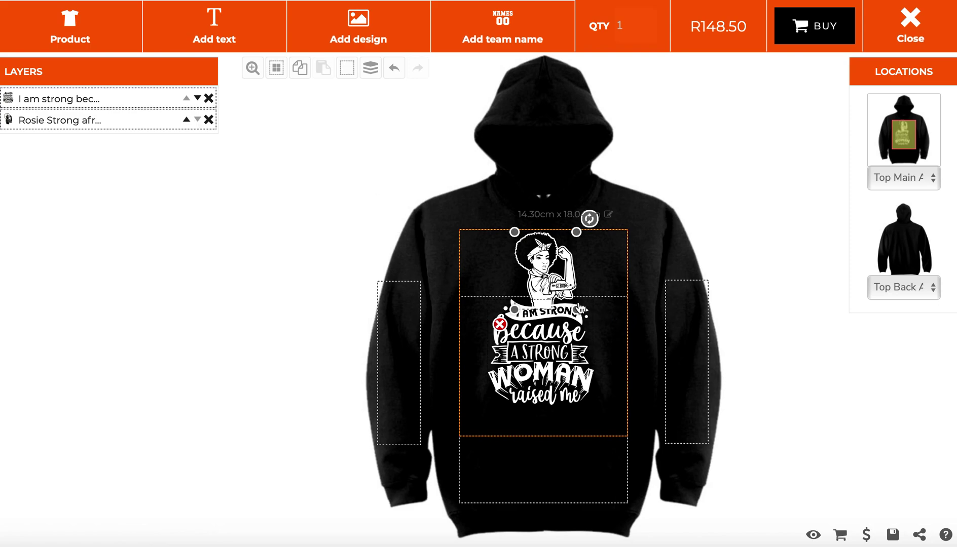
- Shift the quote slightly to the right and the woman slightly to the left
{"action": "left_click", "coordinate": [569, 313]}
{"action": "left_click_drag", "start_coordinate": [564, 312], "coordinate": [573, 313]}
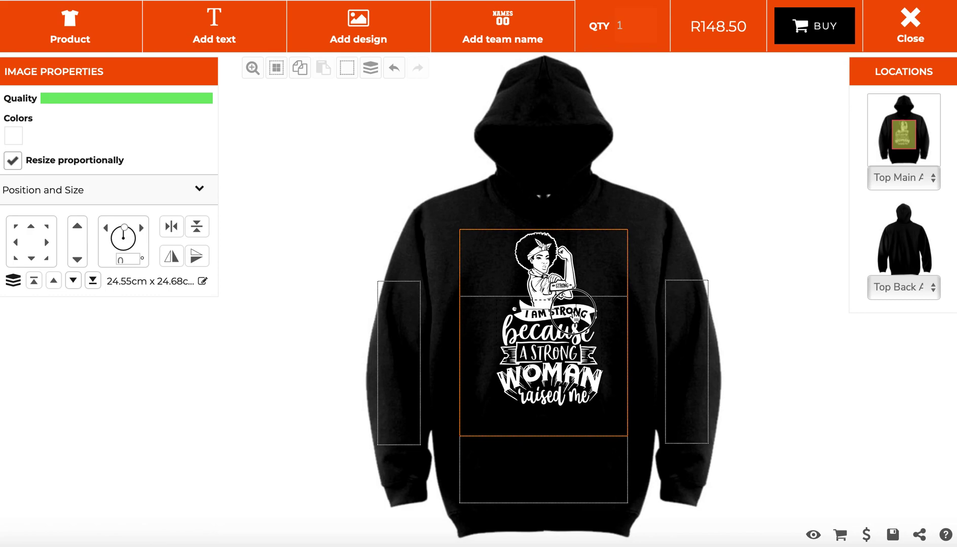
{"action": "left_click_drag", "start_coordinate": [544, 274], "coordinate": [532, 274]}
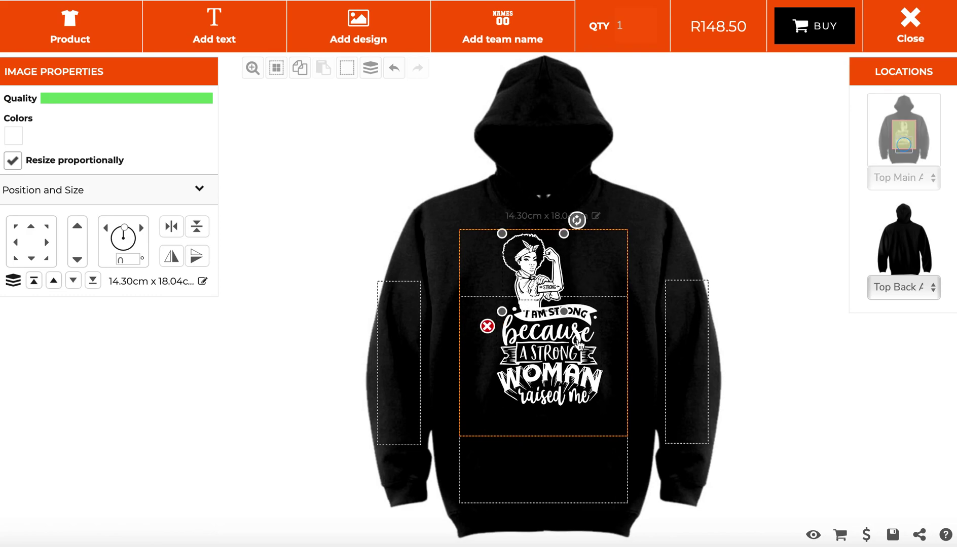
- Centre the quote horizontally in the print area and align the woman above its banner
{"action": "left_click", "coordinate": [570, 350]}
{"action": "left_click", "coordinate": [171, 226]}
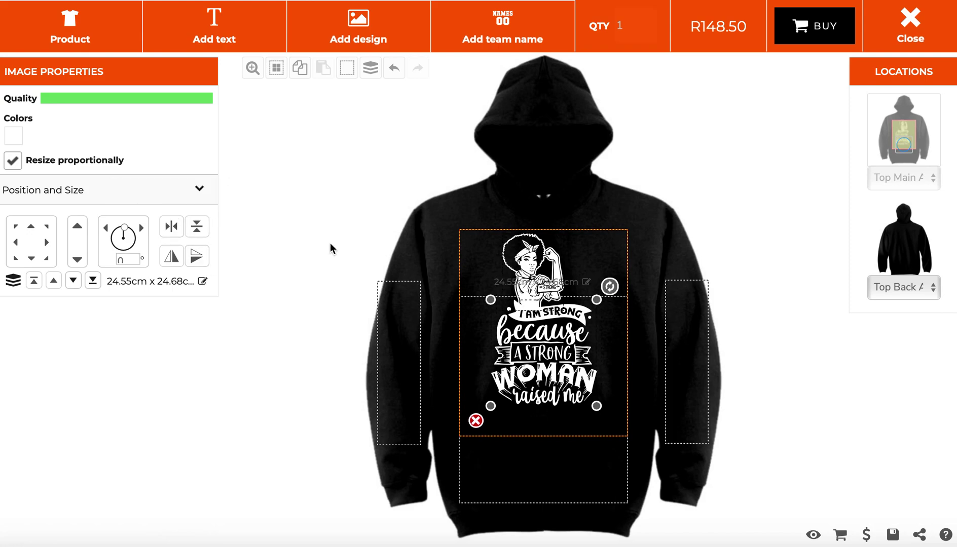
{"action": "left_click_drag", "start_coordinate": [530, 273], "coordinate": [518, 287]}
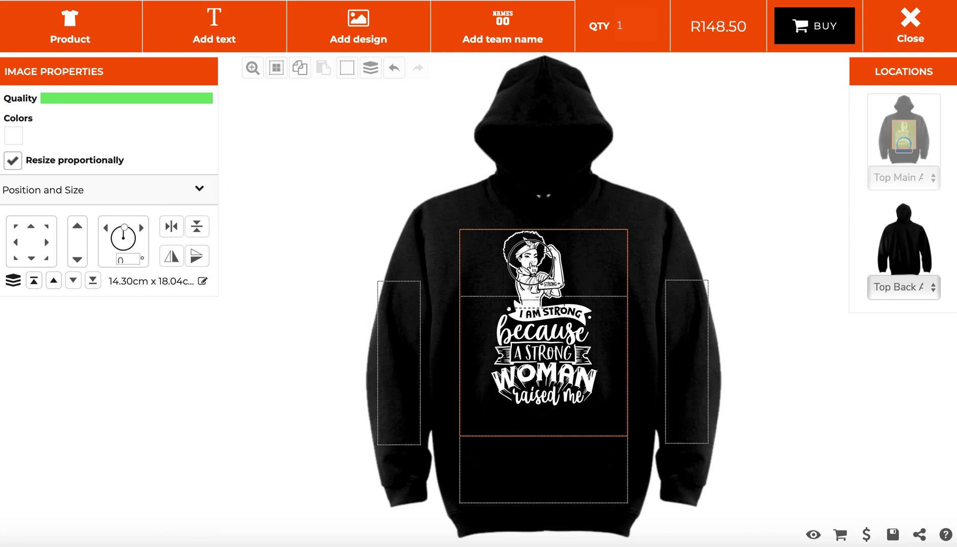
{"action": "left_click", "coordinate": [595, 274]}
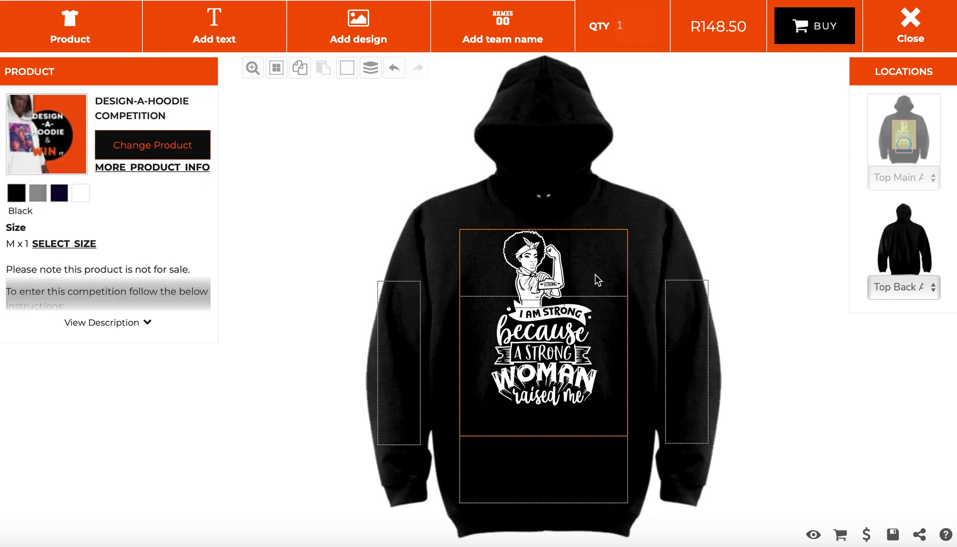
- Add the "Rainbow pride circle" from the Pride store designs as a High Quality DTG print
{"action": "left_click", "coordinate": [351, 23]}
{"action": "left_click", "coordinate": [363, 231]}
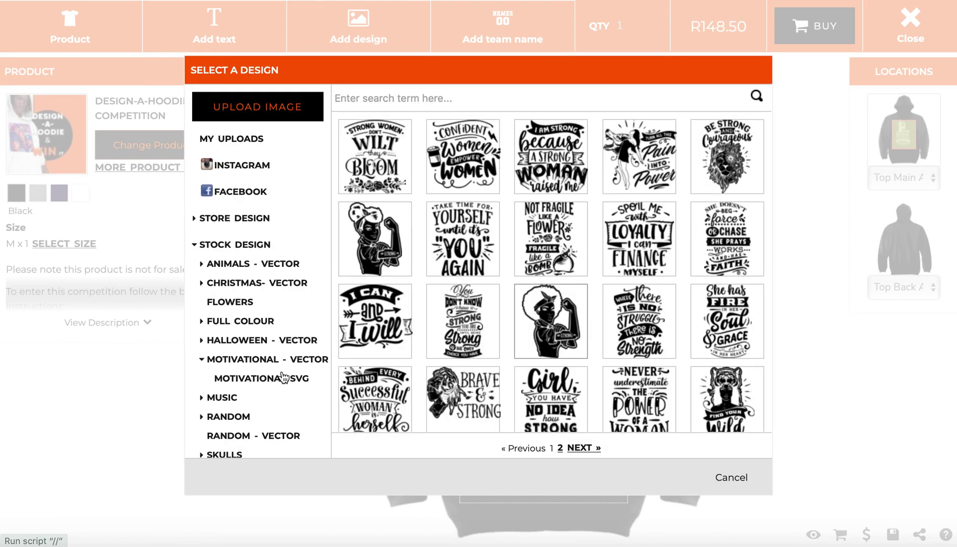
{"action": "scroll", "coordinate": [282, 378], "scroll_direction": "down", "scroll_amount": 1}
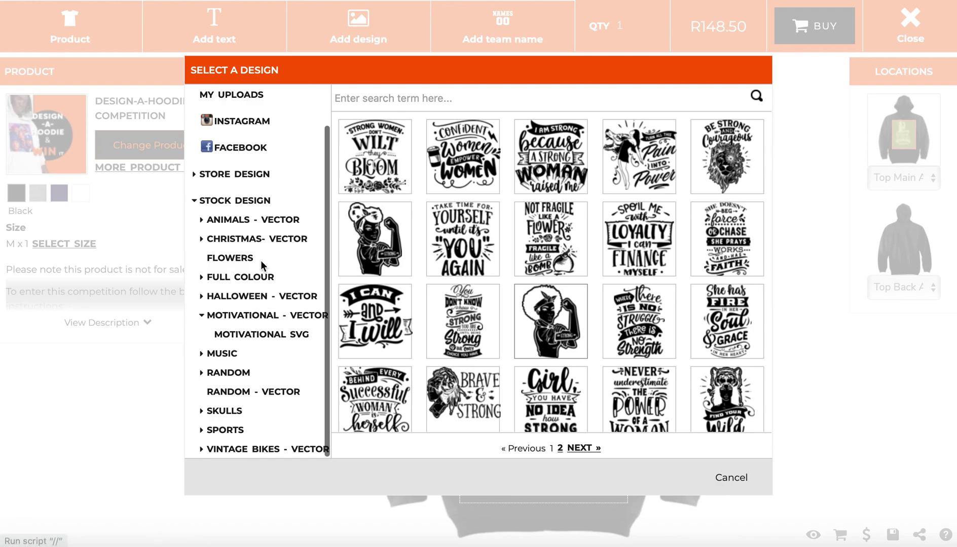
{"action": "left_click", "coordinate": [250, 177]}
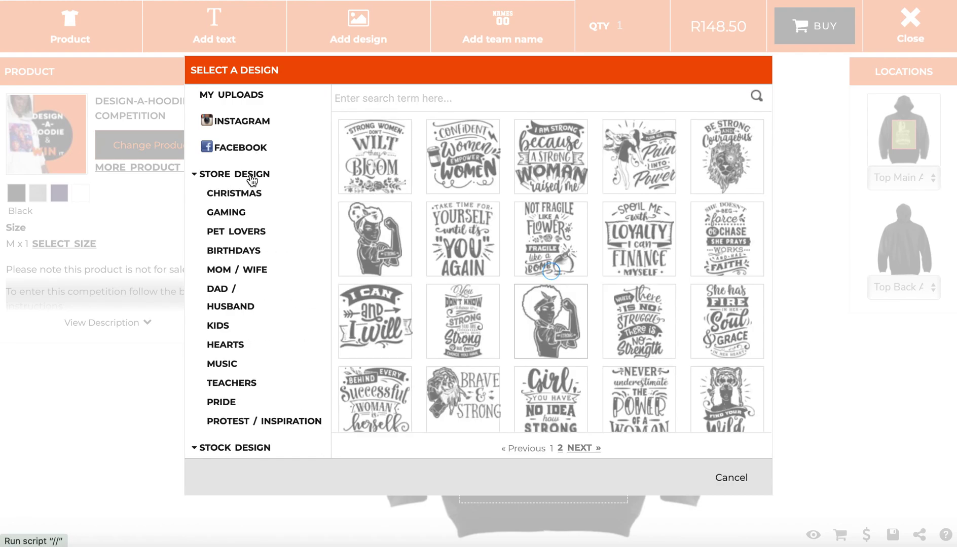
{"action": "left_click", "coordinate": [231, 403]}
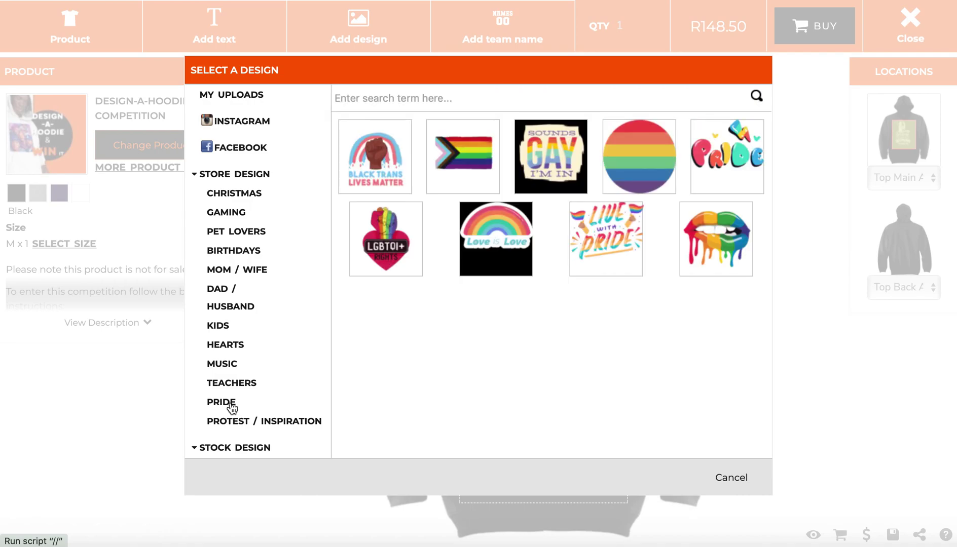
{"action": "left_click", "coordinate": [645, 171]}
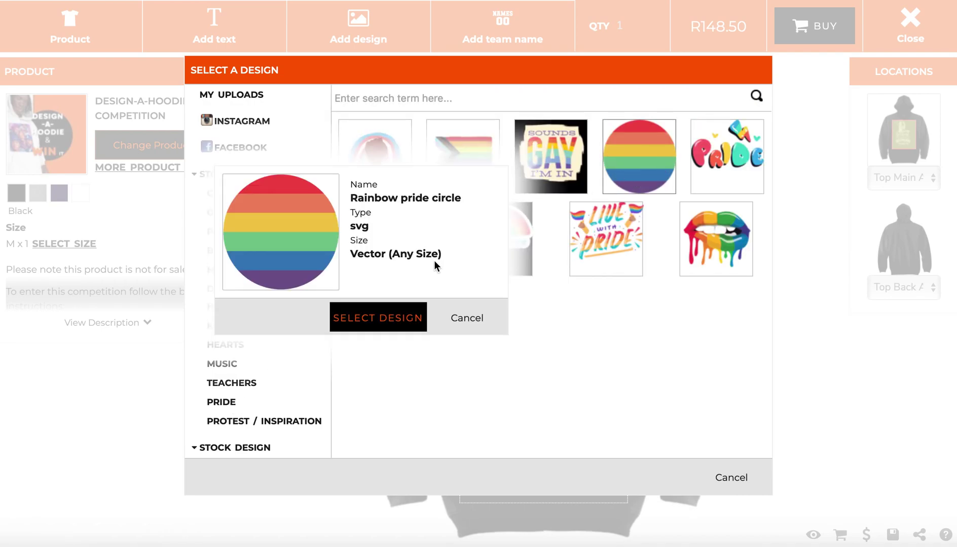
{"action": "left_click", "coordinate": [362, 321]}
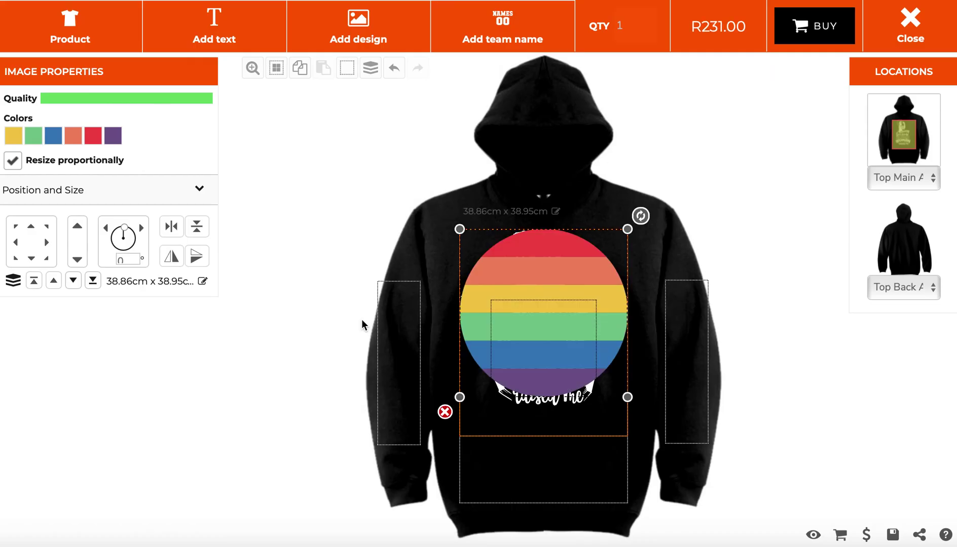
- Send the rainbow pride circle layer behind both the quote and the woman
{"action": "left_click", "coordinate": [371, 71]}
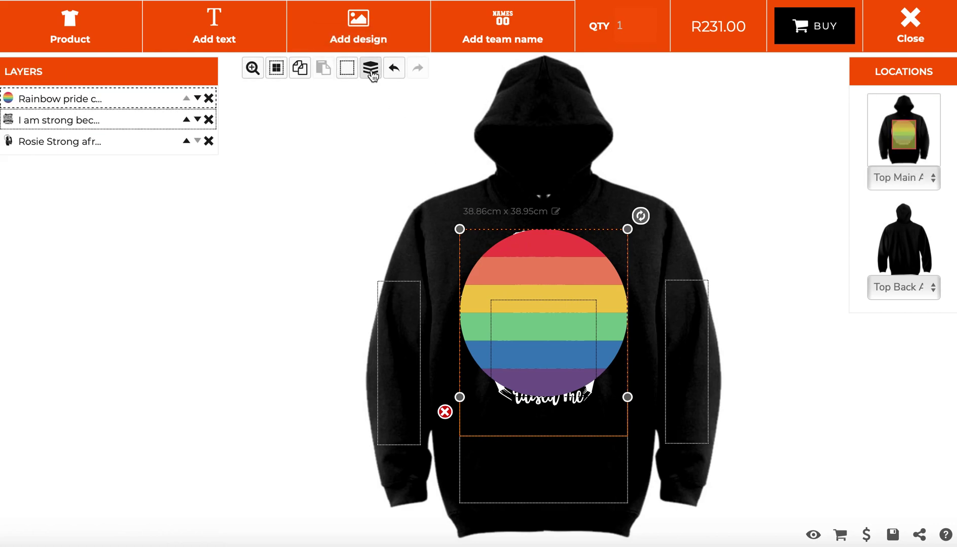
{"action": "left_click", "coordinate": [197, 98]}
{"action": "left_click", "coordinate": [197, 120]}
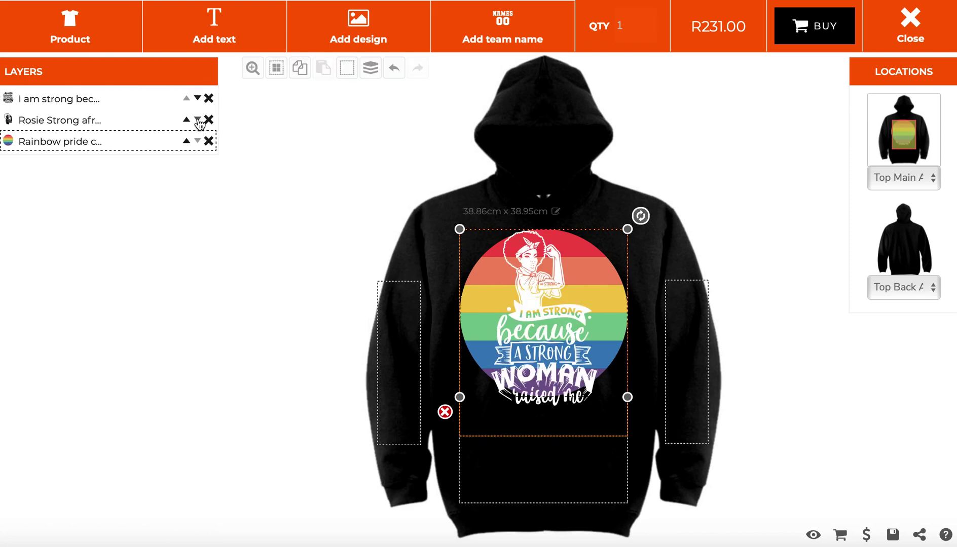
- Scale the rainbow circle down to about 31.39 × 31.46 cm and centre it horizontally behind the woman and quote
{"action": "left_click_drag", "start_coordinate": [629, 230], "coordinate": [596, 261]}
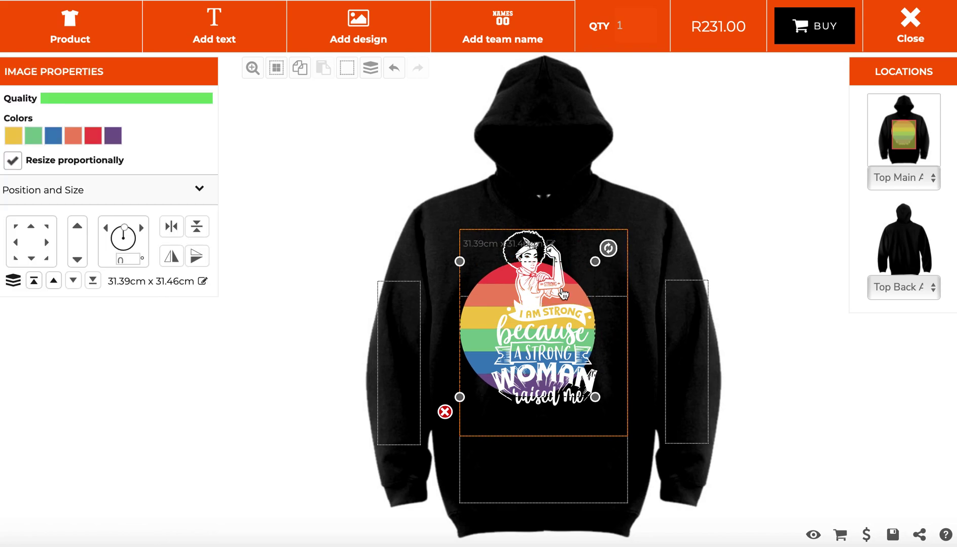
{"action": "left_click_drag", "start_coordinate": [474, 324], "coordinate": [488, 315]}
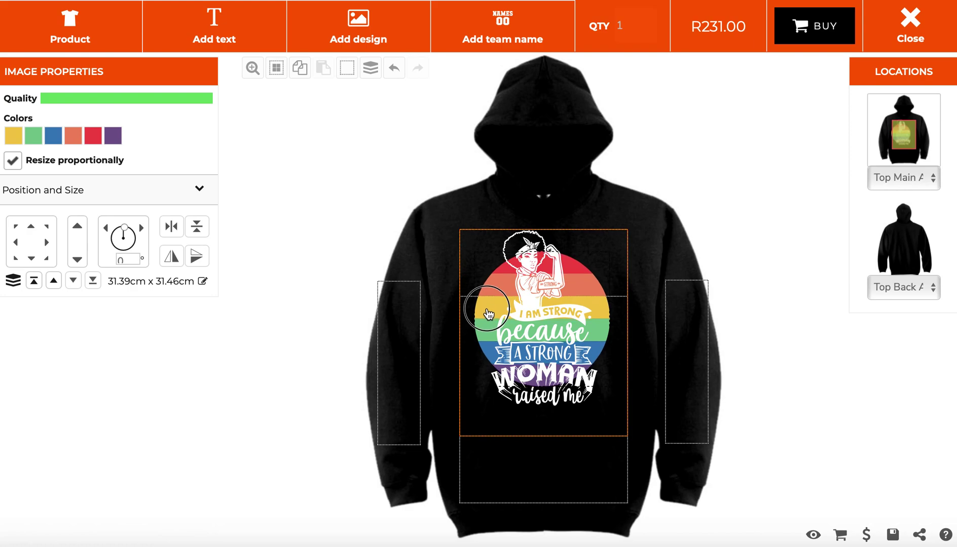
{"action": "left_click_drag", "start_coordinate": [487, 315], "coordinate": [488, 315]}
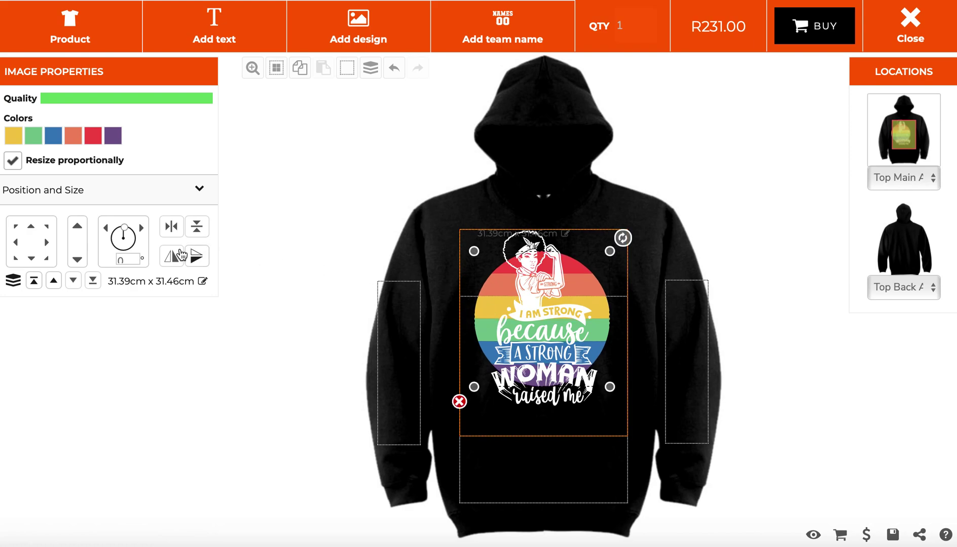
{"action": "left_click", "coordinate": [173, 228]}
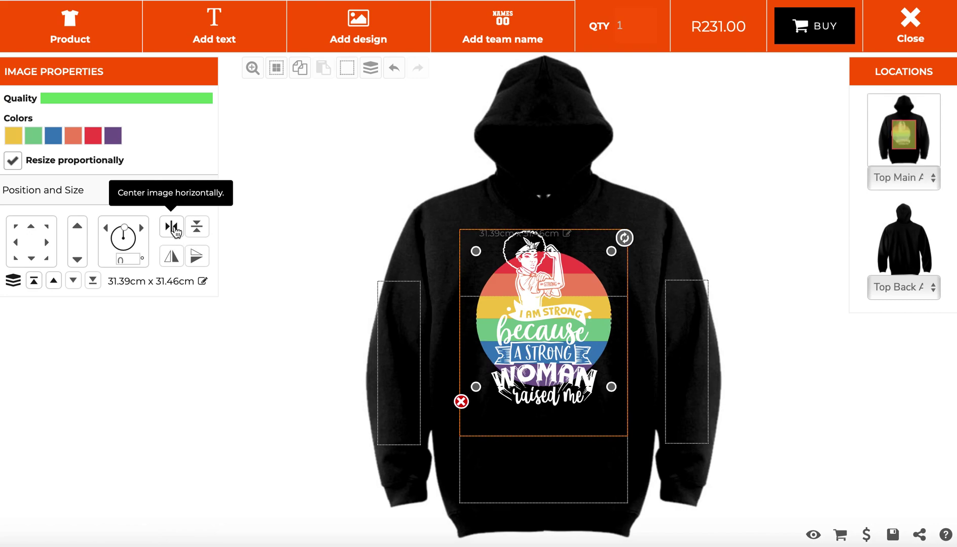
- Add the magenta faceted heart from the Hearts store designs to the right sleeve as a High Quality DTG print
{"action": "left_click", "coordinate": [387, 363]}
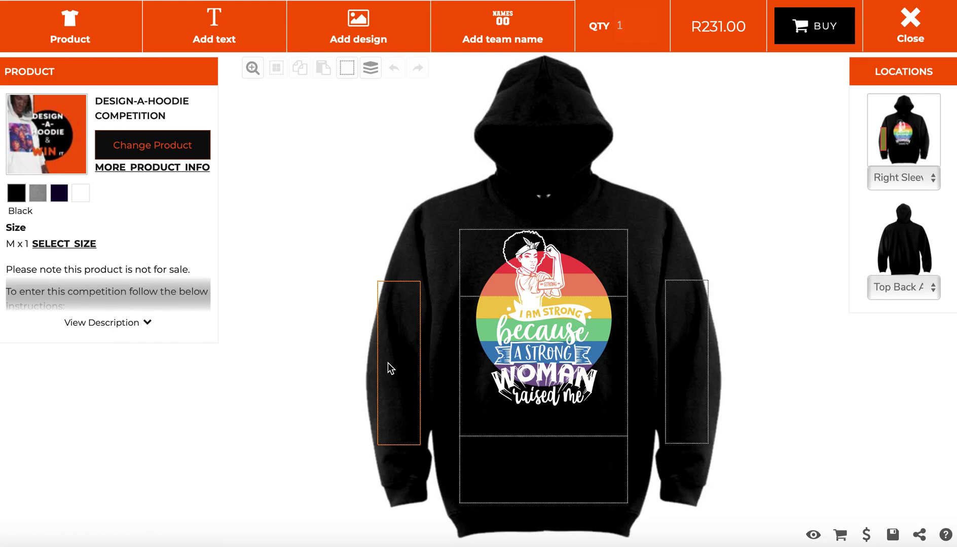
{"action": "left_click", "coordinate": [363, 23]}
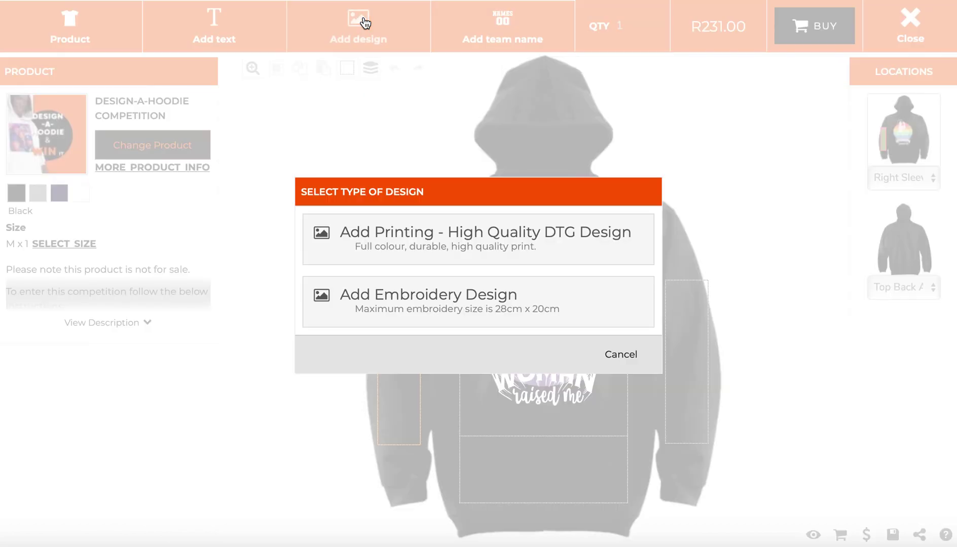
{"action": "left_click", "coordinate": [394, 223]}
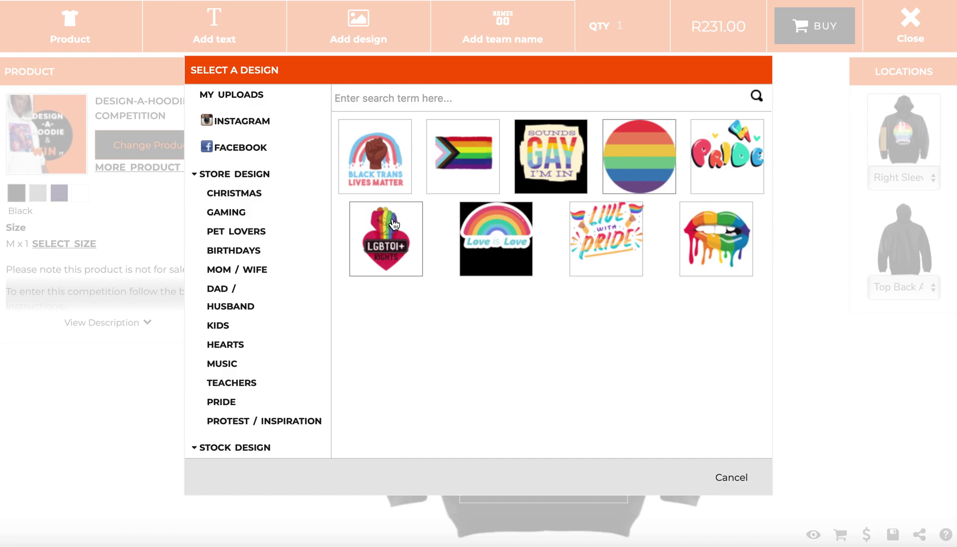
{"action": "left_click", "coordinate": [232, 347]}
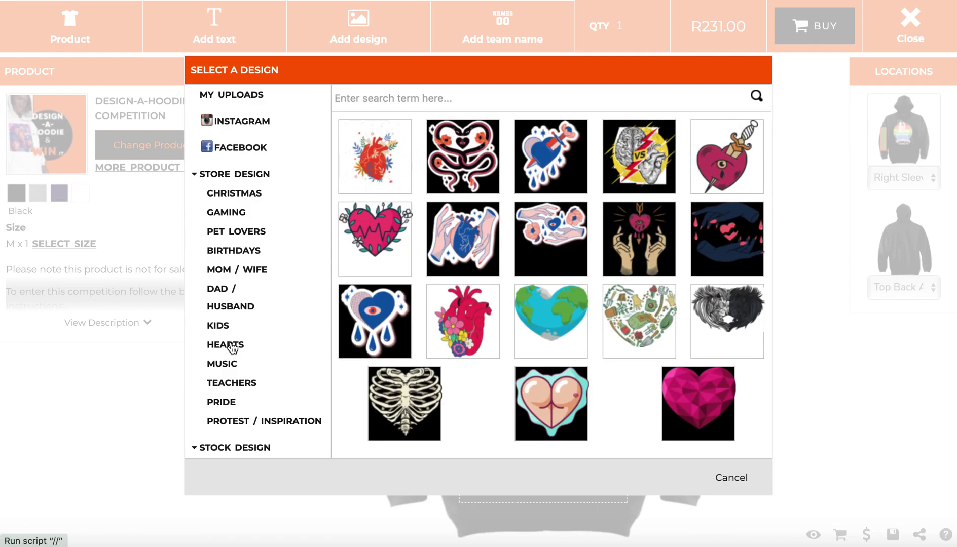
{"action": "left_click", "coordinate": [690, 400]}
{"action": "left_click", "coordinate": [416, 313]}
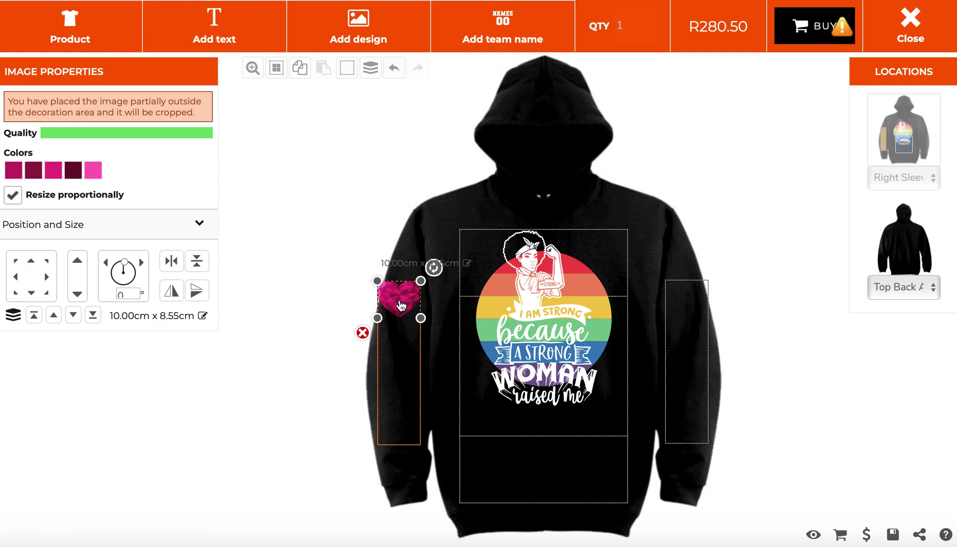
- Shrink the right-sleeve heart to about 6.96 × 5.96 cm and place it near the top of the sleeve area
{"action": "left_click", "coordinate": [688, 296]}
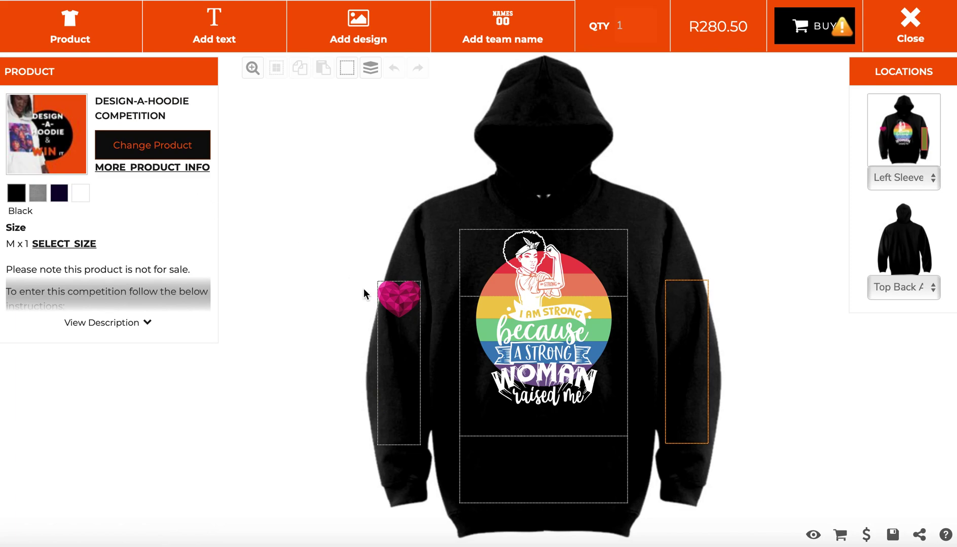
{"action": "left_click", "coordinate": [400, 299]}
{"action": "left_click", "coordinate": [399, 303]}
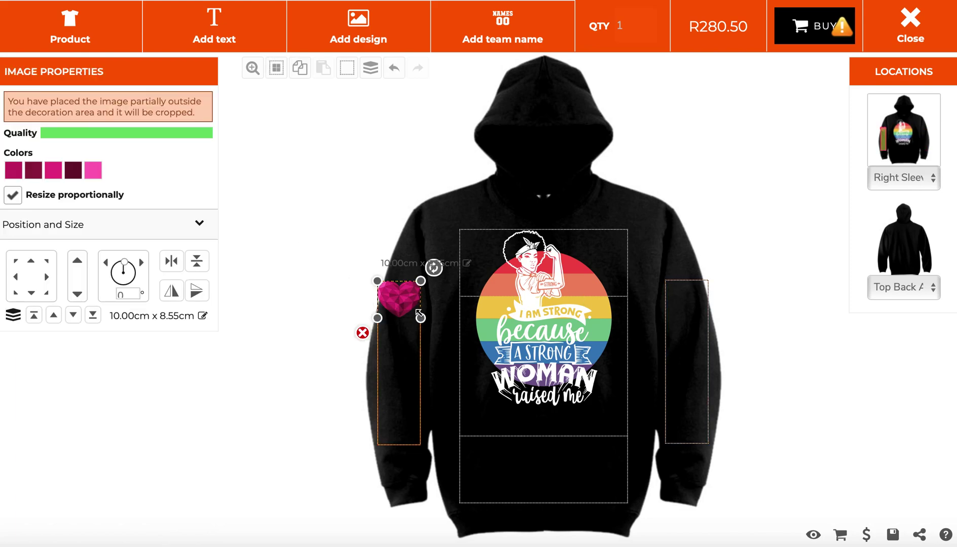
{"action": "left_click_drag", "start_coordinate": [421, 318], "coordinate": [403, 309]}
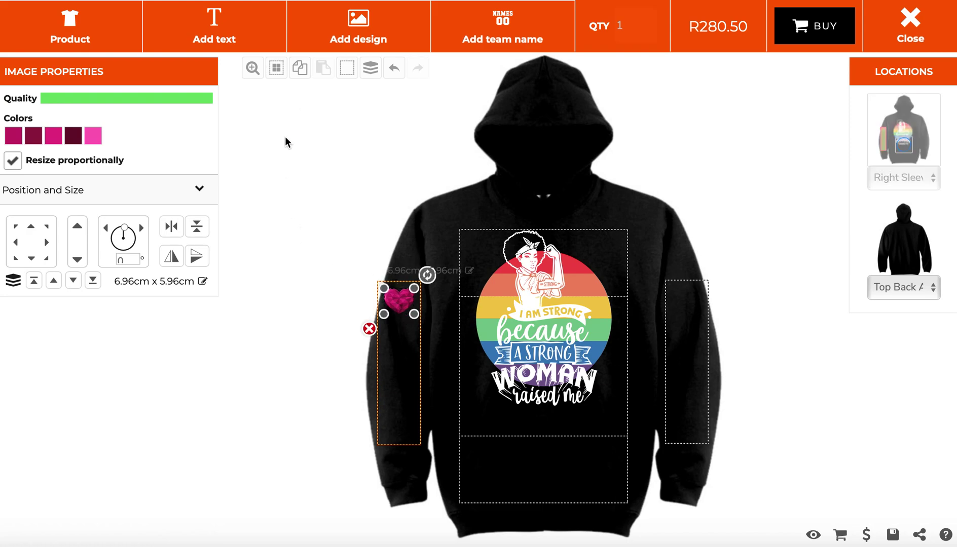
- Copy the right-sleeve heart onto the left sleeve and move the copy near the top of that sleeve's print area
{"action": "left_click", "coordinate": [299, 68]}
{"action": "left_click", "coordinate": [674, 293]}
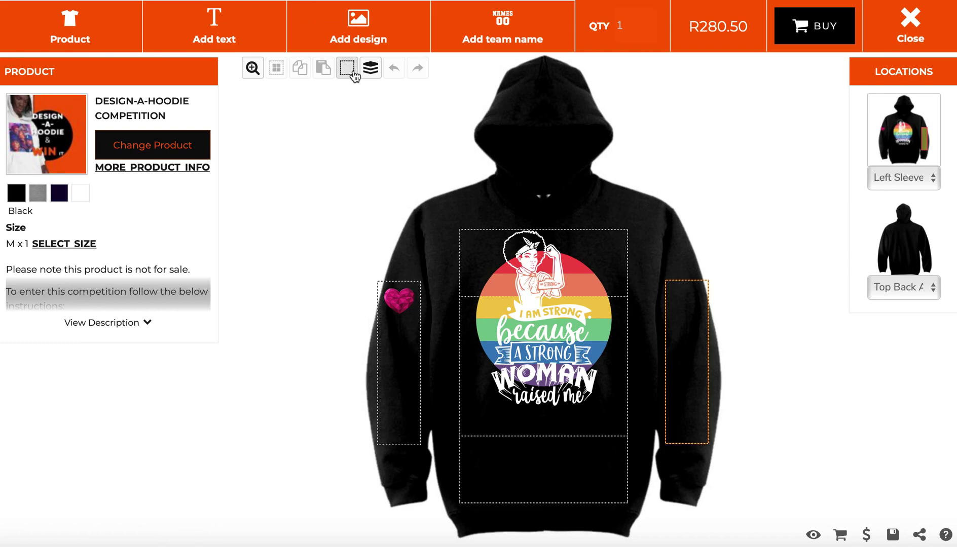
{"action": "left_click", "coordinate": [324, 66]}
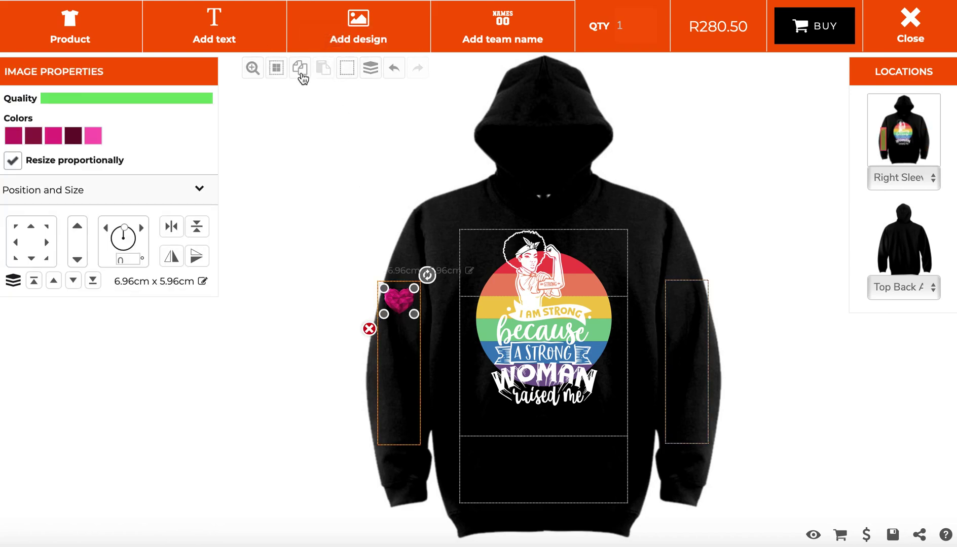
{"action": "mouse_move", "coordinate": [299, 76]}
{"action": "left_click", "coordinate": [299, 103]}
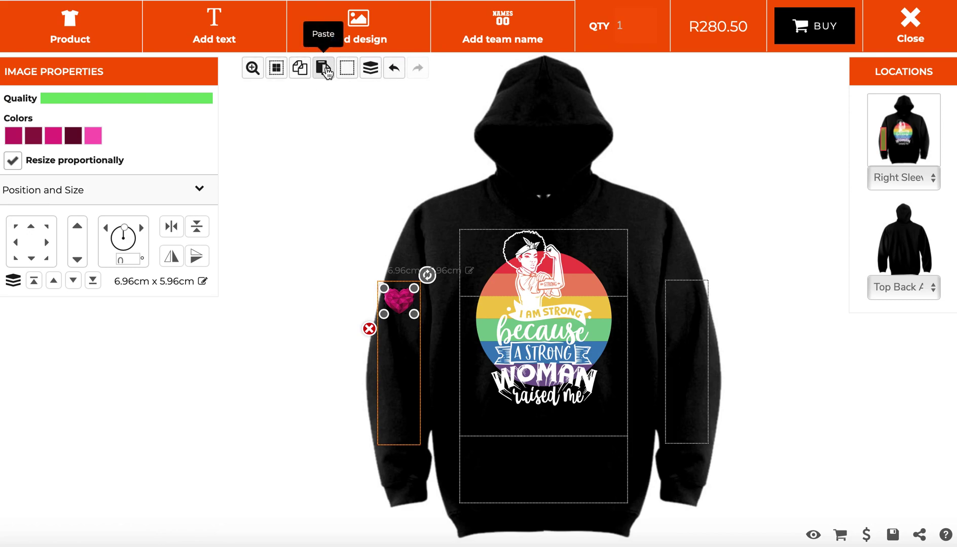
{"action": "left_click", "coordinate": [673, 352]}
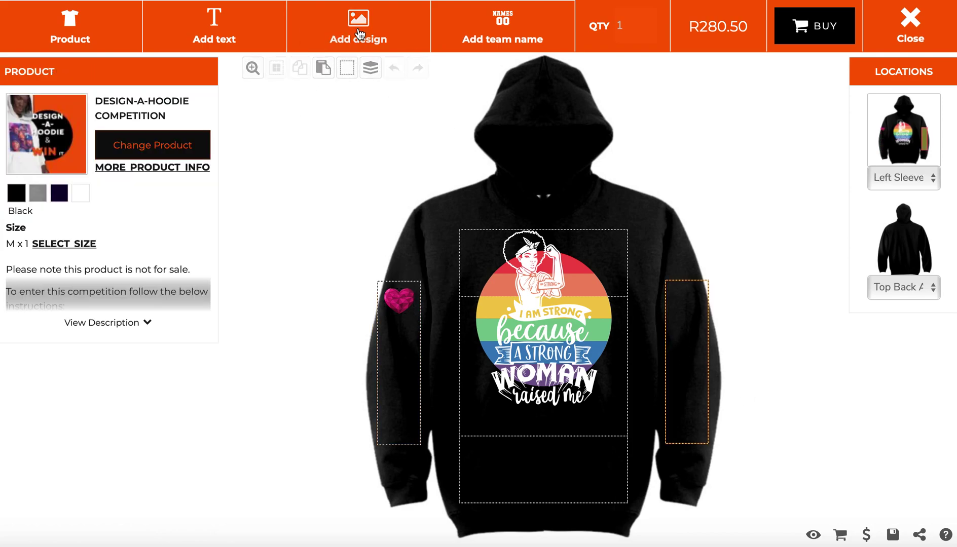
{"action": "left_click", "coordinate": [324, 68]}
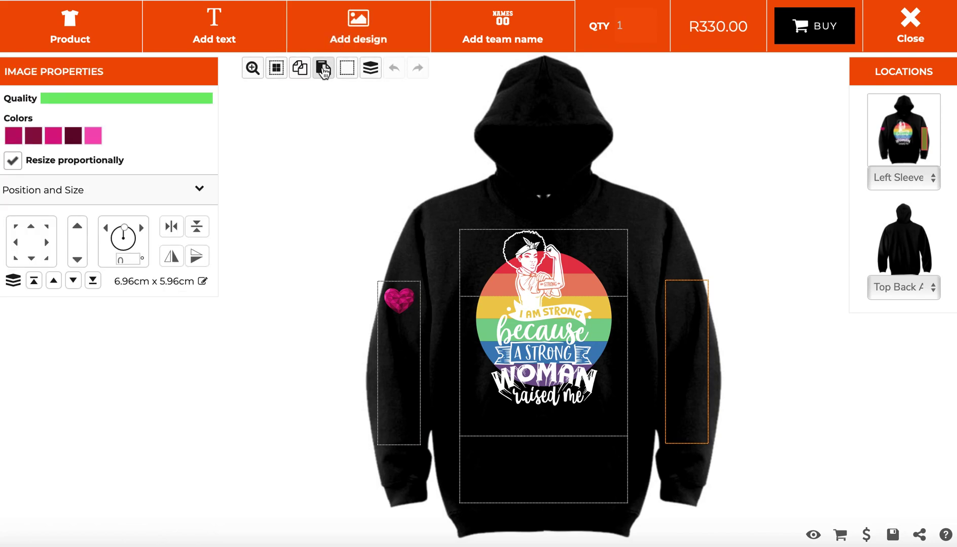
{"action": "left_click_drag", "start_coordinate": [688, 361], "coordinate": [688, 303]}
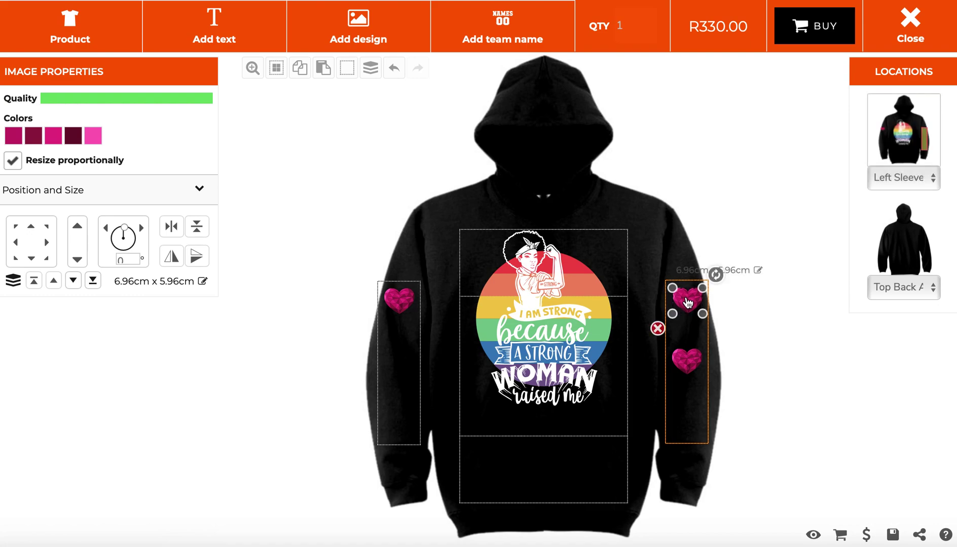
{"action": "left_click", "coordinate": [687, 300]}
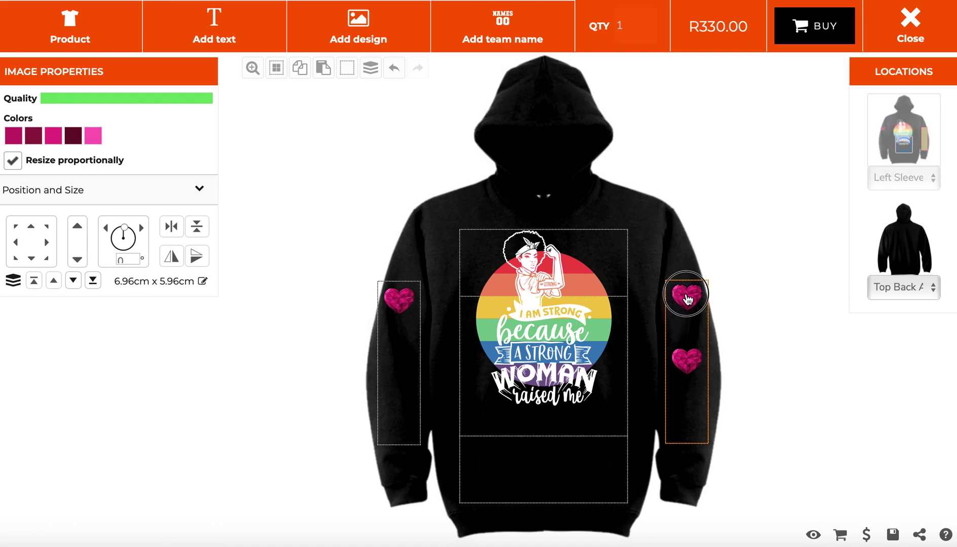
- Copy the lower heart on the left sleeve and paste it into the hoodie front's main print area
{"action": "left_click", "coordinate": [687, 363]}
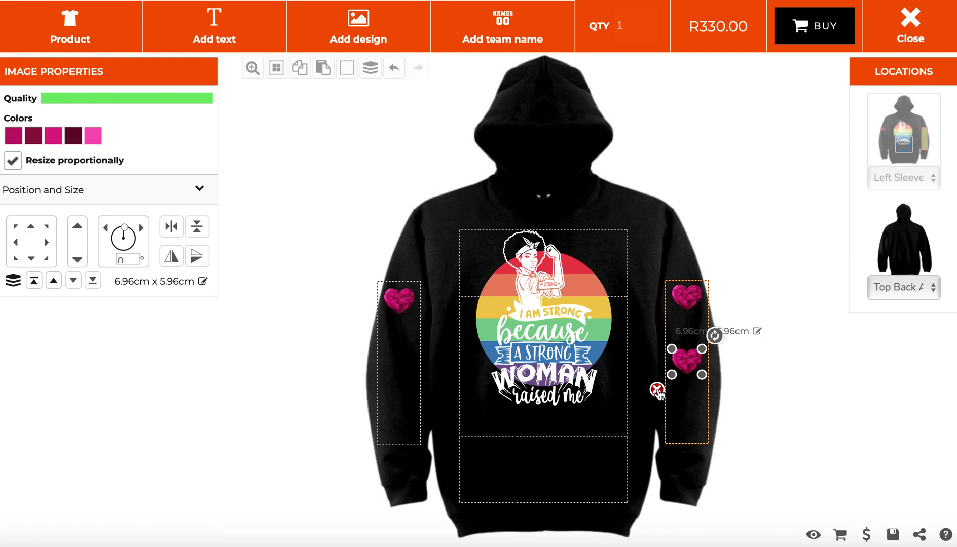
{"action": "left_click", "coordinate": [299, 68]}
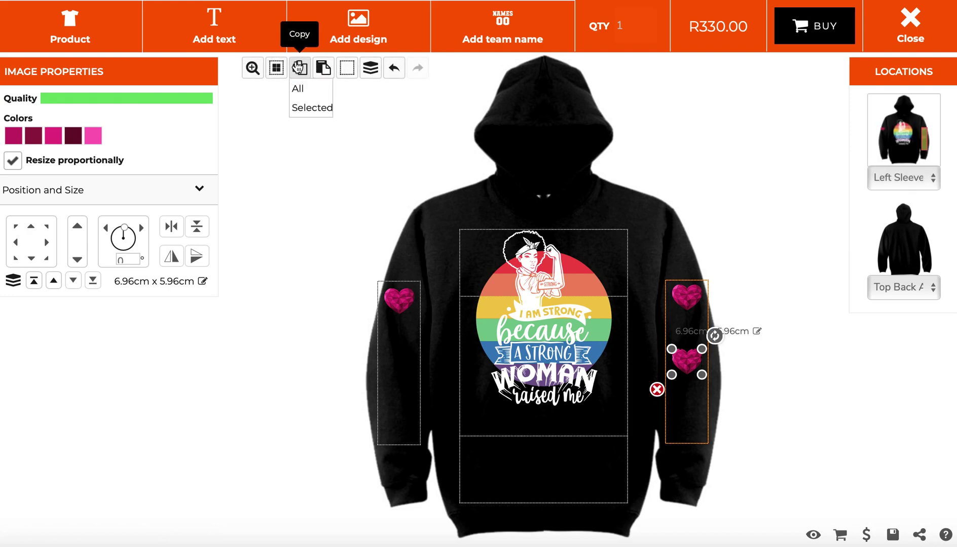
{"action": "left_click", "coordinate": [310, 107]}
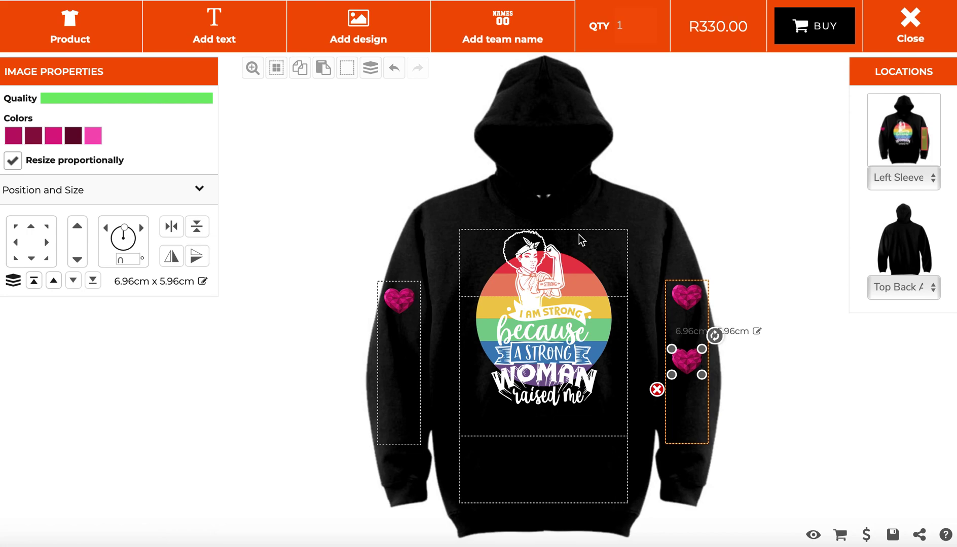
{"action": "left_click", "coordinate": [594, 243]}
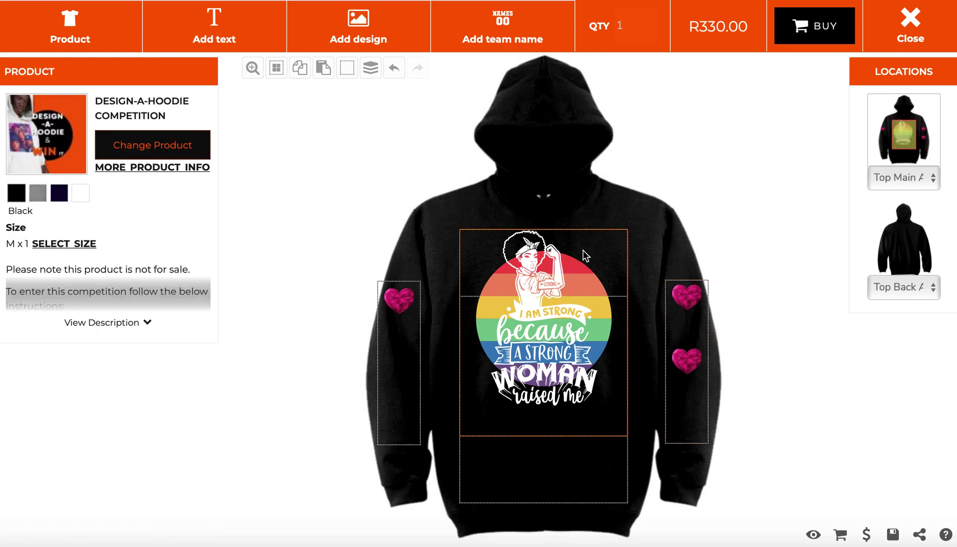
{"action": "left_click", "coordinate": [323, 67]}
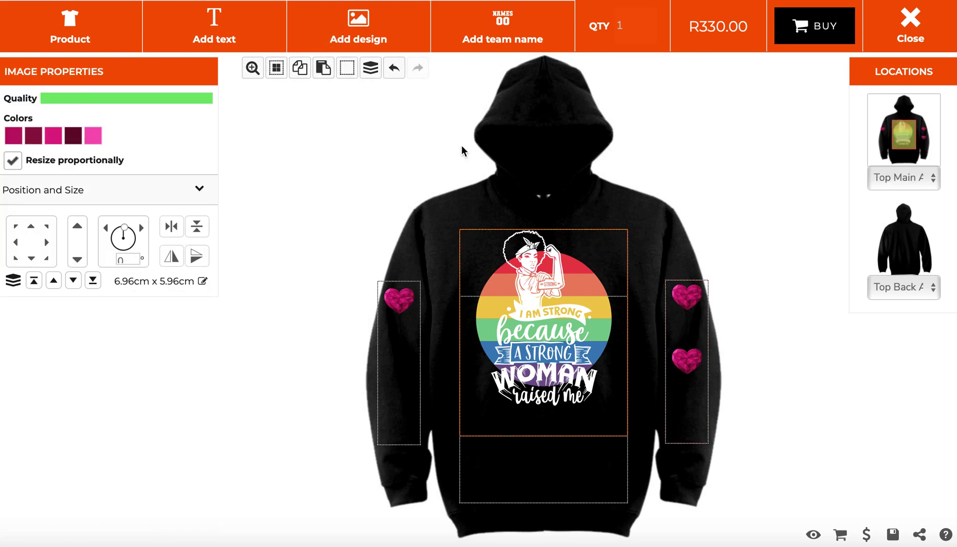
- Enlarge the front heart to about 9.95 × 8.51 cm and place it beside the woman's raised arm, over the circle's upper right edge
{"action": "left_click_drag", "start_coordinate": [567, 322], "coordinate": [619, 245]}
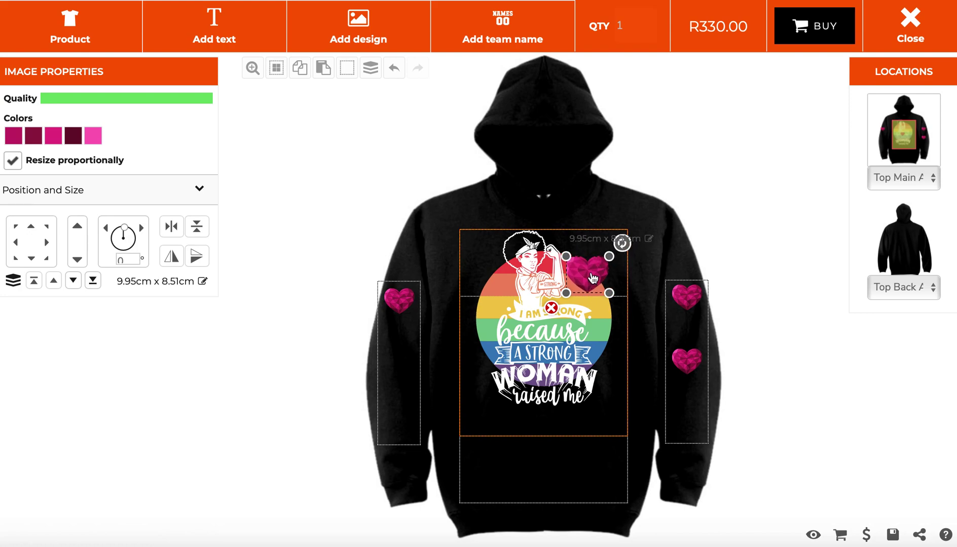
{"action": "left_click_drag", "start_coordinate": [591, 280], "coordinate": [591, 286]}
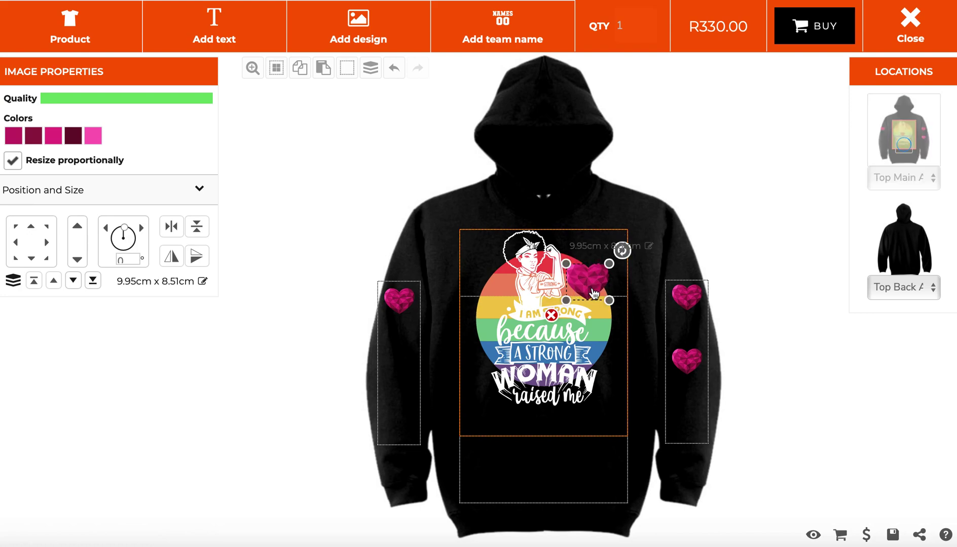
{"action": "left_click", "coordinate": [609, 332]}
- Delete the extra lower heart from the left sleeve
{"action": "left_click", "coordinate": [690, 354]}
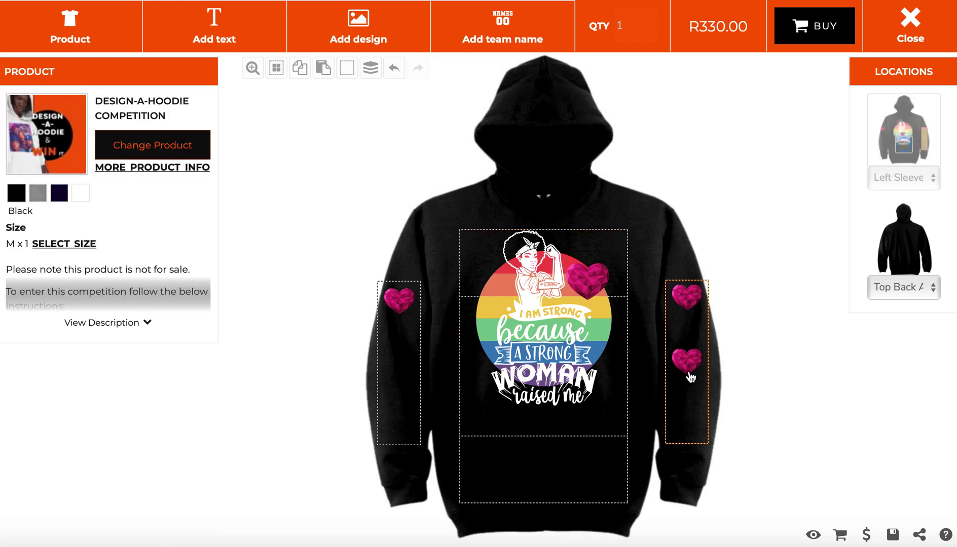
{"action": "left_click", "coordinate": [688, 374]}
{"action": "left_click", "coordinate": [657, 389]}
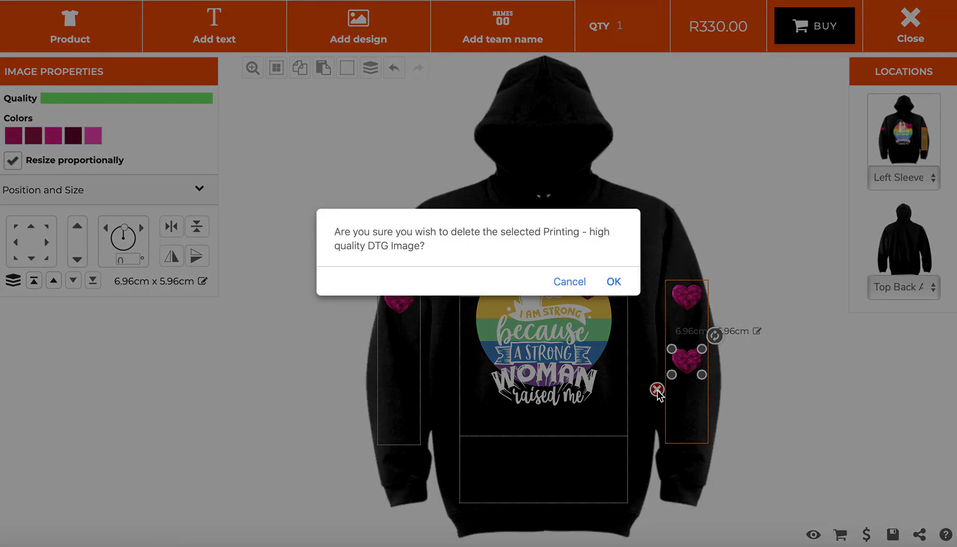
{"action": "left_click", "coordinate": [615, 282]}
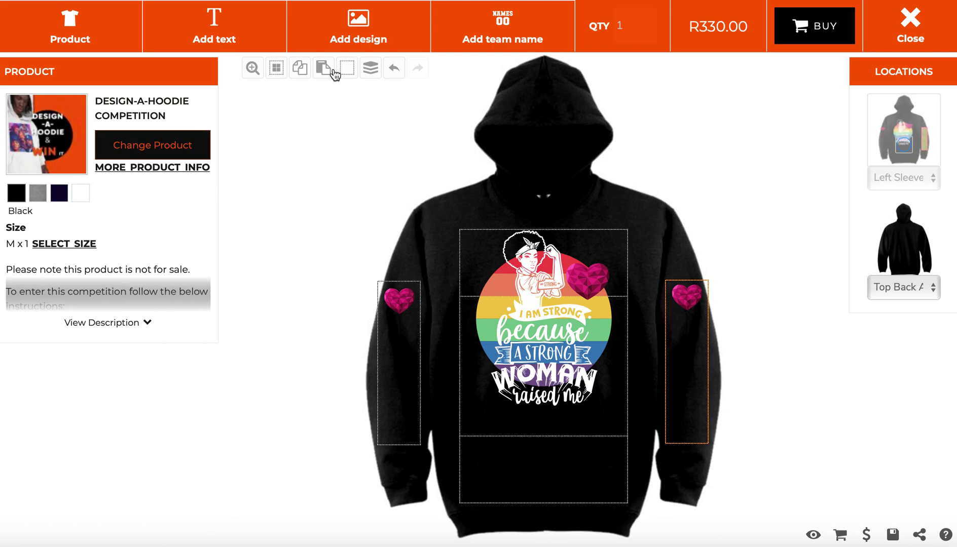
- Add the Girl Power design from the Protest / Inspiration store designs to the left sleeve
{"action": "left_click", "coordinate": [362, 39]}
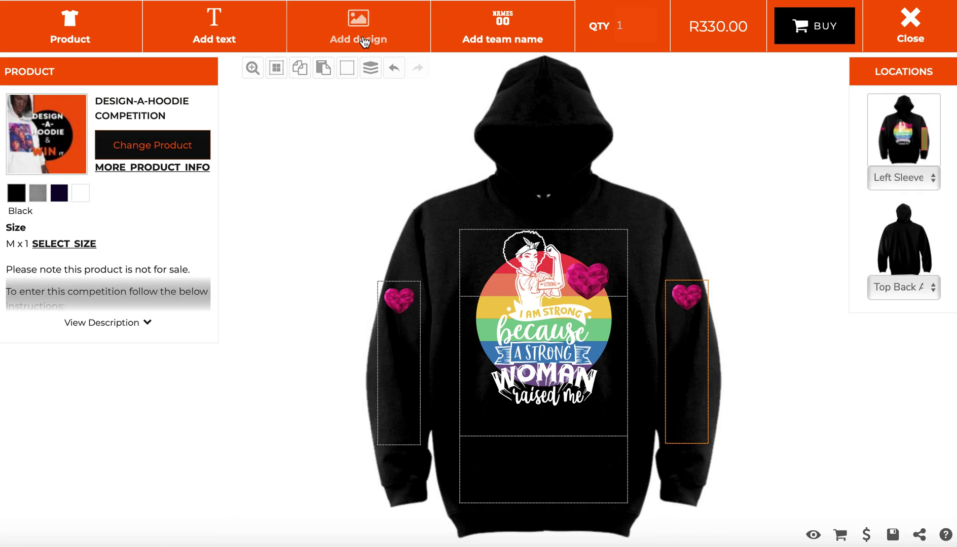
{"action": "left_click", "coordinate": [413, 231]}
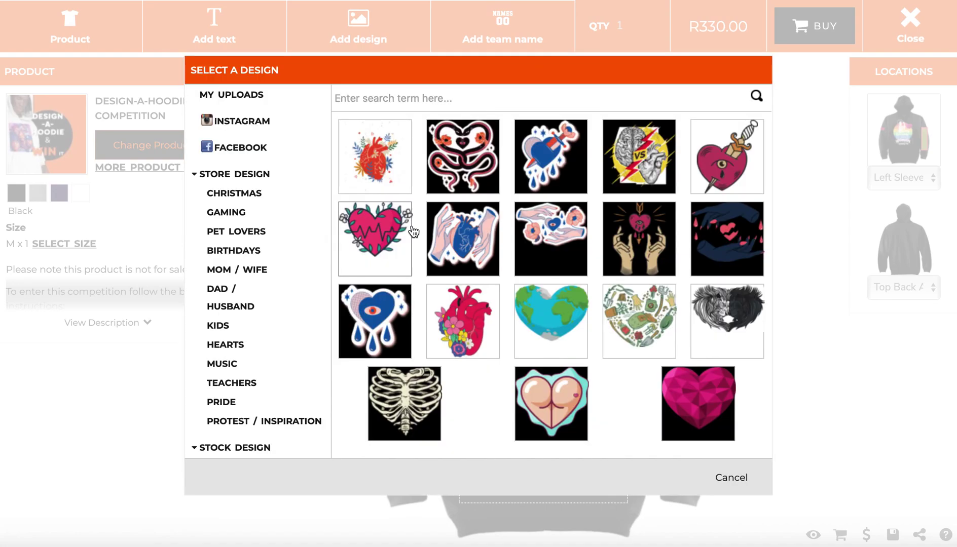
{"action": "scroll", "coordinate": [250, 290], "scroll_direction": "down", "scroll_amount": 2}
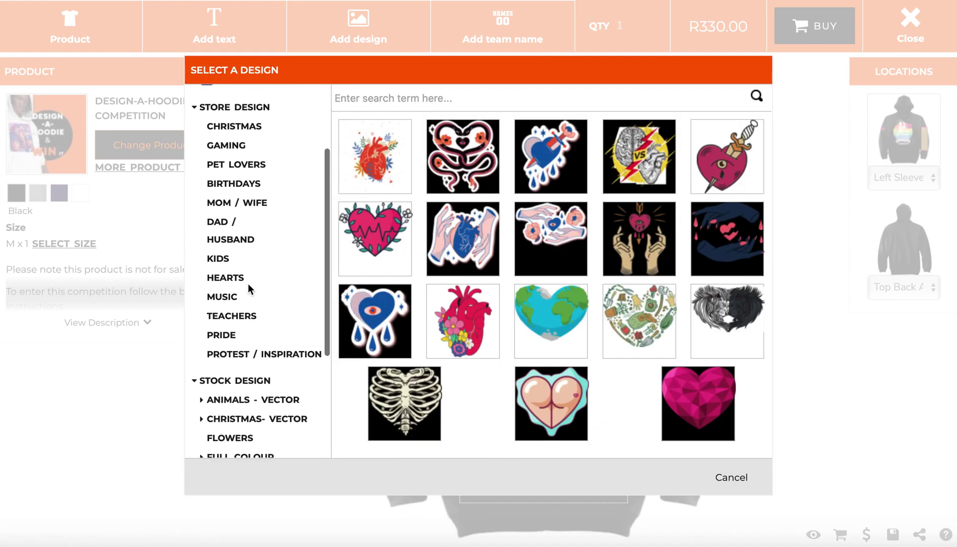
{"action": "scroll", "coordinate": [249, 289], "scroll_direction": "down", "scroll_amount": 1}
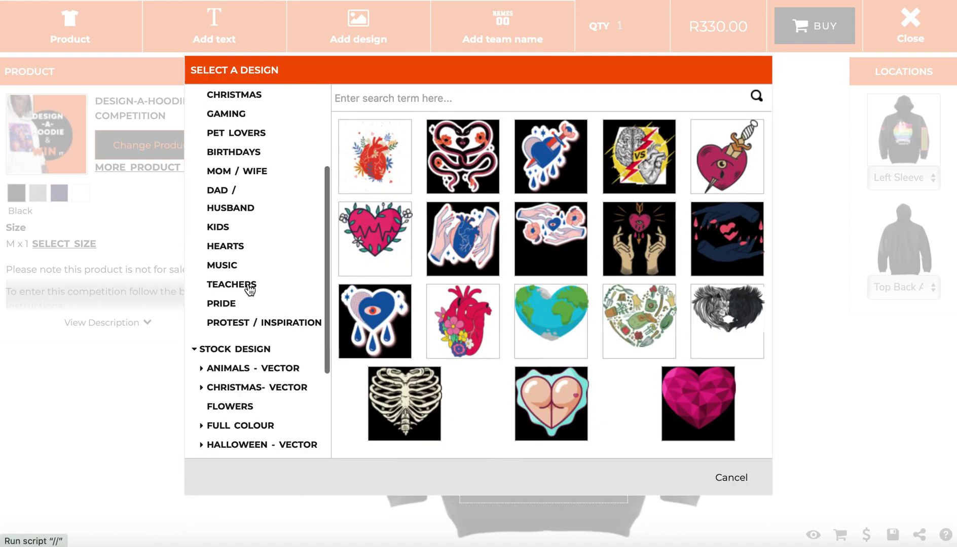
{"action": "scroll", "coordinate": [249, 290], "scroll_direction": "down", "scroll_amount": 1}
{"action": "left_click", "coordinate": [247, 308]}
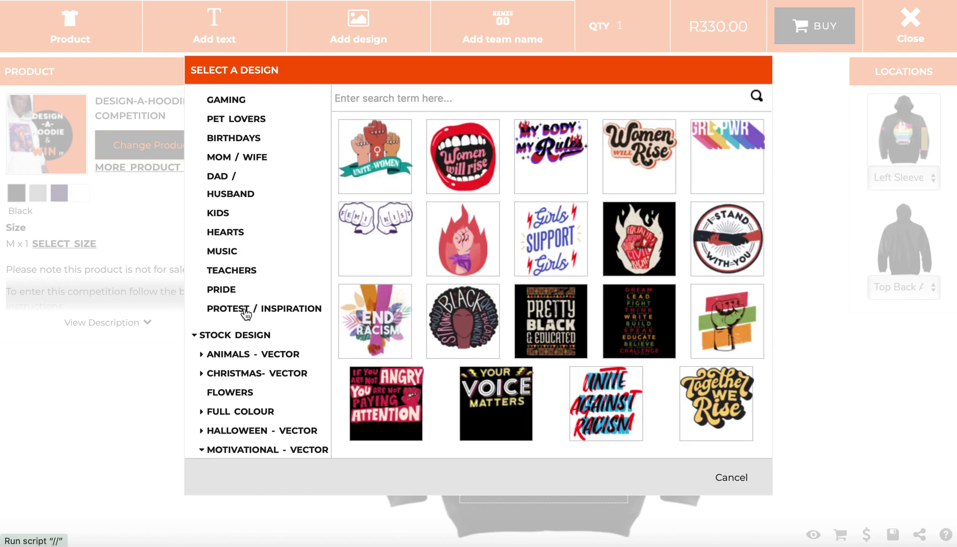
{"action": "left_click", "coordinate": [716, 138]}
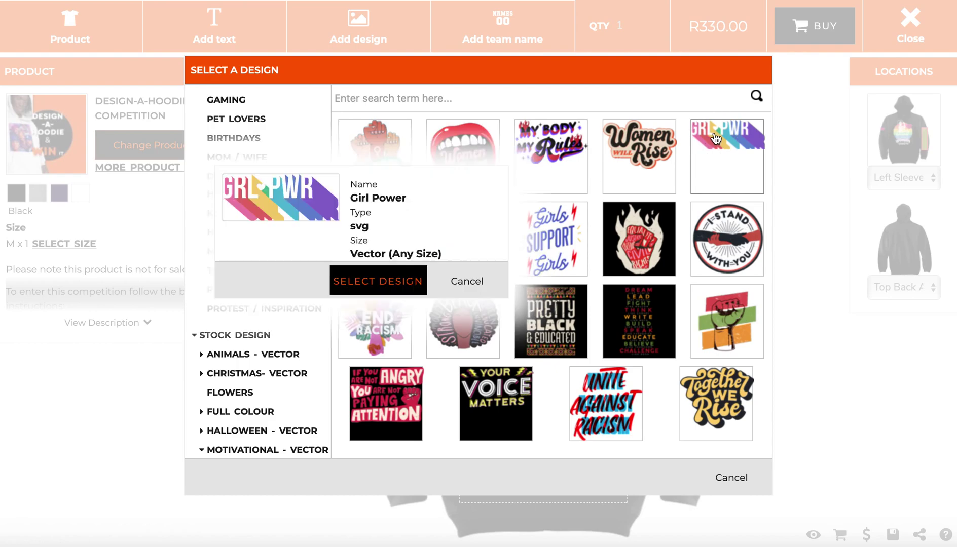
{"action": "left_click", "coordinate": [395, 281]}
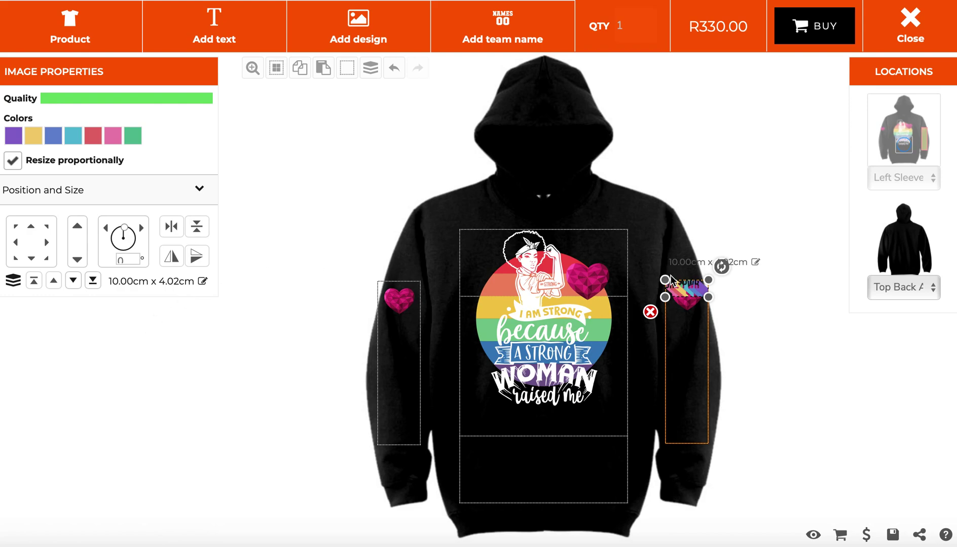
- Move the Girl Power design below the left-sleeve heart and rotate it 90°
{"action": "left_click_drag", "start_coordinate": [684, 293], "coordinate": [688, 339]}
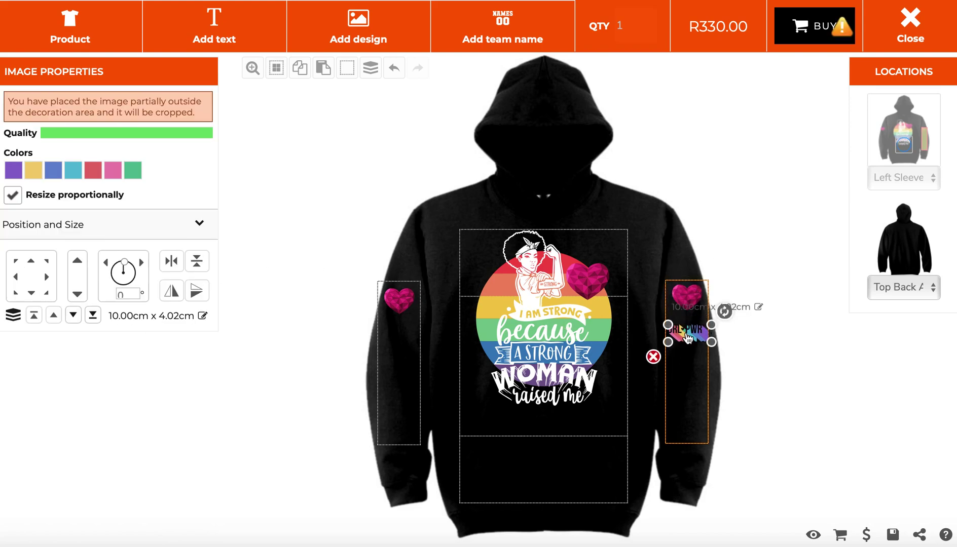
{"action": "left_click_drag", "start_coordinate": [129, 294], "coordinate": [96, 294]}
{"action": "type", "text": "90"}
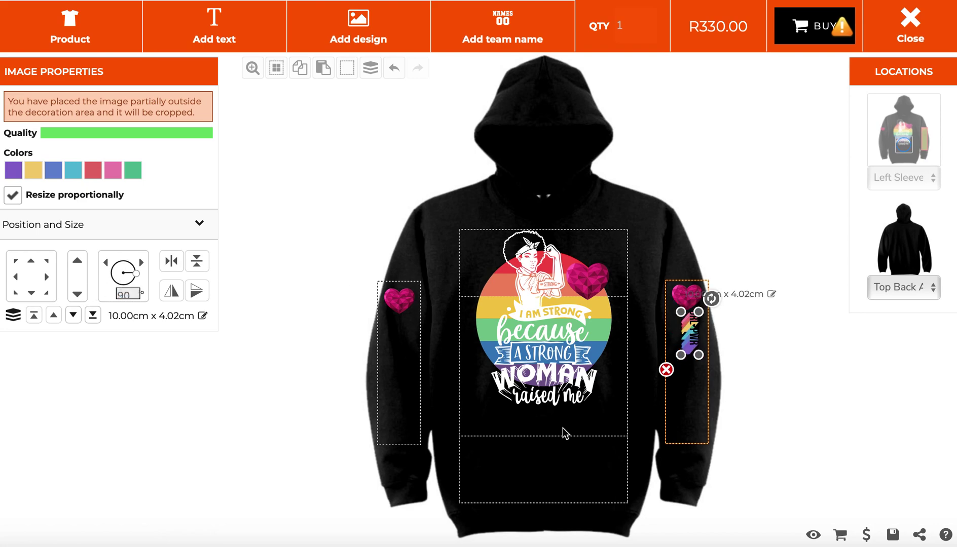
- Enlarge the Girl Power design to about 20.52 × 8.24 cm and fit it inside the left sleeve's print area under the heart
{"action": "left_click_drag", "start_coordinate": [698, 355], "coordinate": [732, 404]}
{"action": "left_click_drag", "start_coordinate": [688, 375], "coordinate": [682, 381]}
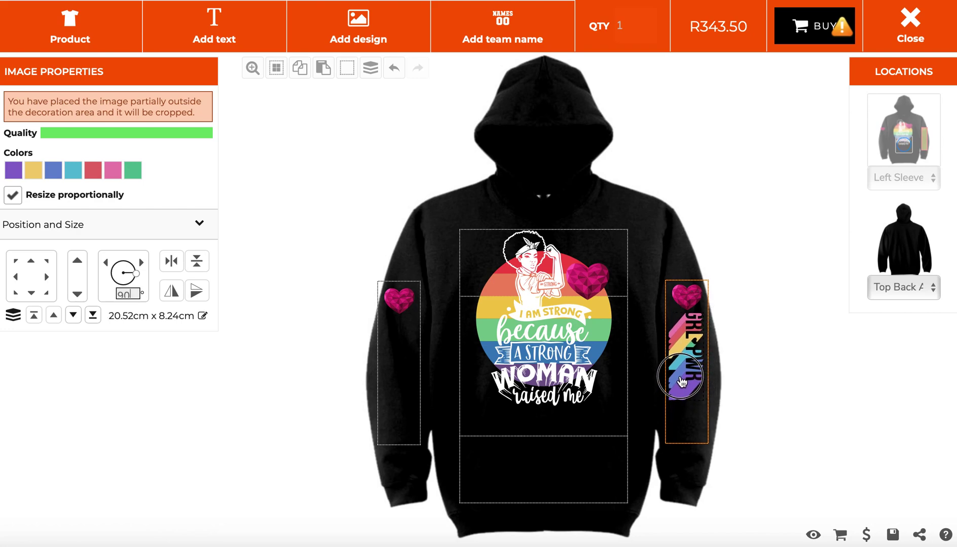
{"action": "left_click_drag", "start_coordinate": [682, 381], "coordinate": [682, 387]}
- Rotate the left-sleeve heart 90° and rearrange the sleeve so the Girl Power design sits higher with the heart beneath it
{"action": "left_click", "coordinate": [682, 295]}
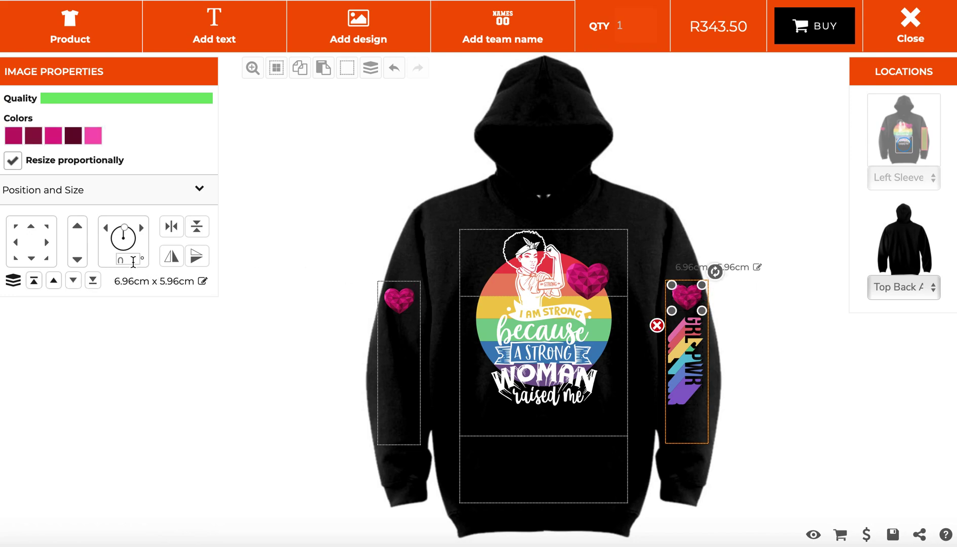
{"action": "type", "text": "90"}
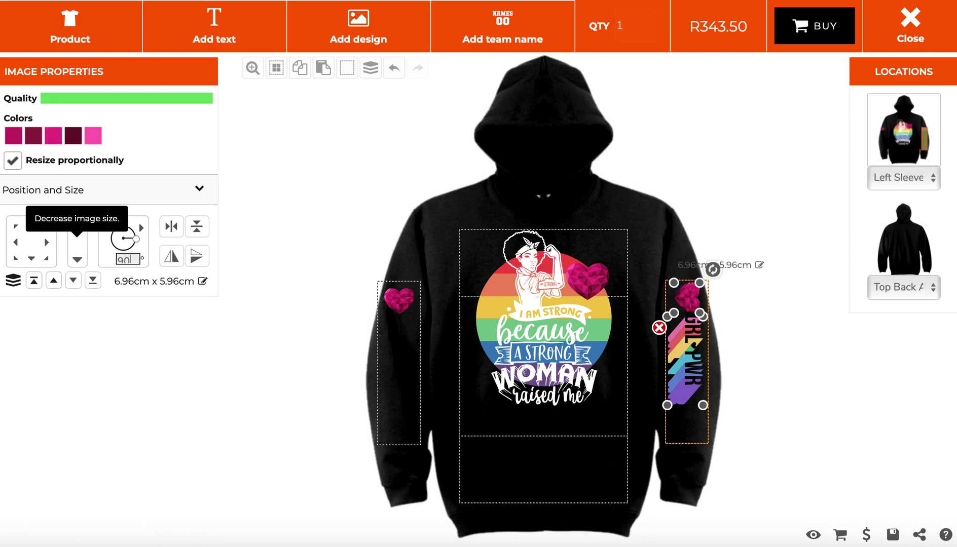
{"action": "left_click_drag", "start_coordinate": [680, 372], "coordinate": [687, 364]}
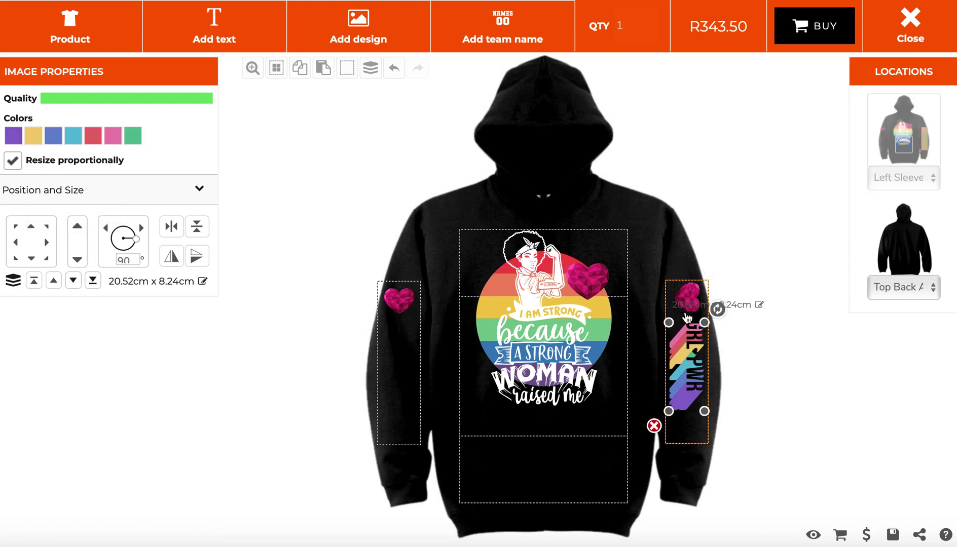
{"action": "left_click", "coordinate": [689, 297]}
{"action": "left_click_drag", "start_coordinate": [688, 295], "coordinate": [690, 414]}
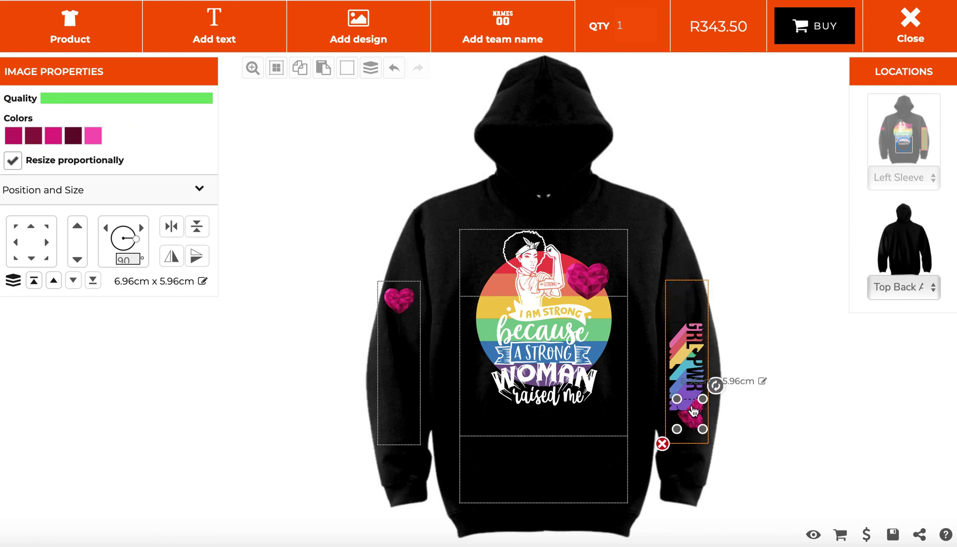
{"action": "left_click_drag", "start_coordinate": [691, 356], "coordinate": [692, 331]}
{"action": "left_click", "coordinate": [691, 415]}
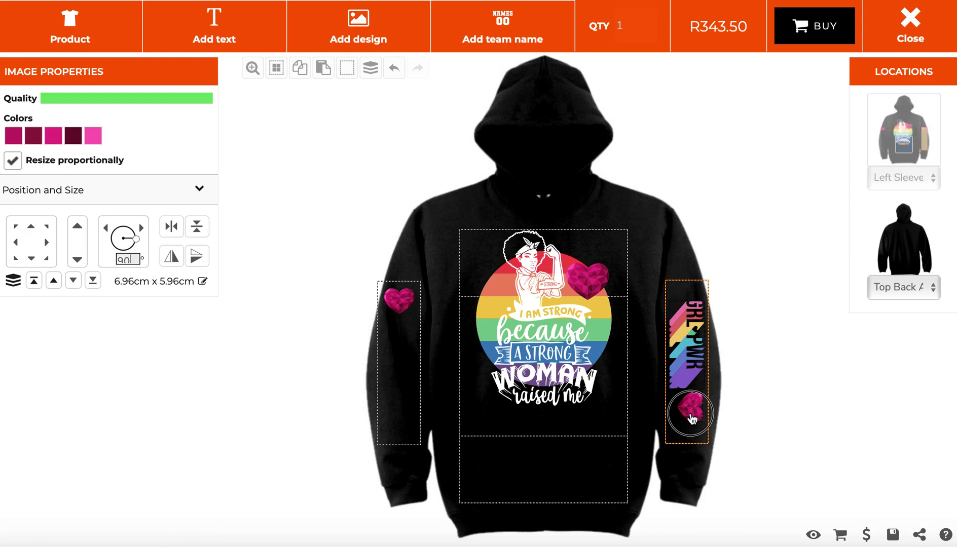
- Copy the Girl Power design from the left sleeve and paste it into the right sleeve's print area
{"action": "left_click", "coordinate": [693, 330]}
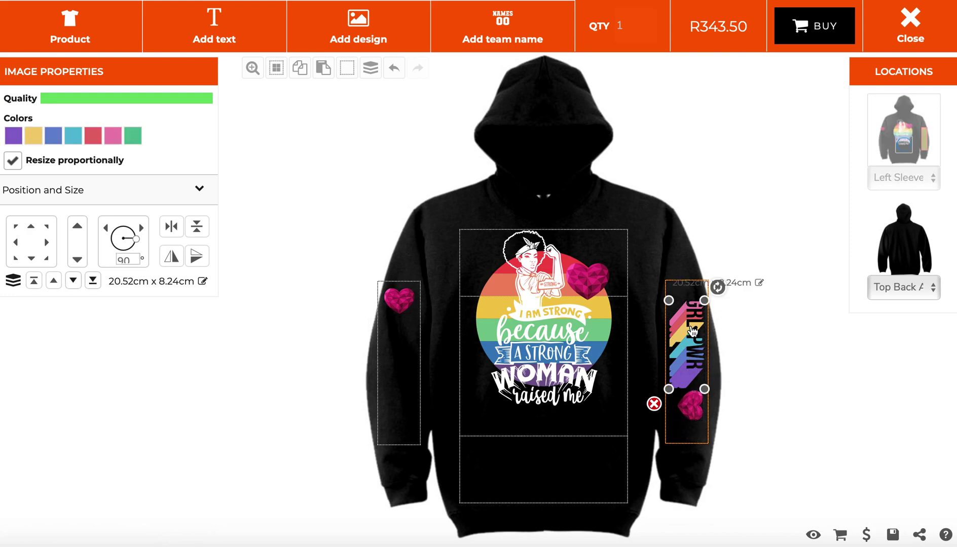
{"action": "left_click", "coordinate": [299, 76]}
{"action": "left_click", "coordinate": [301, 109]}
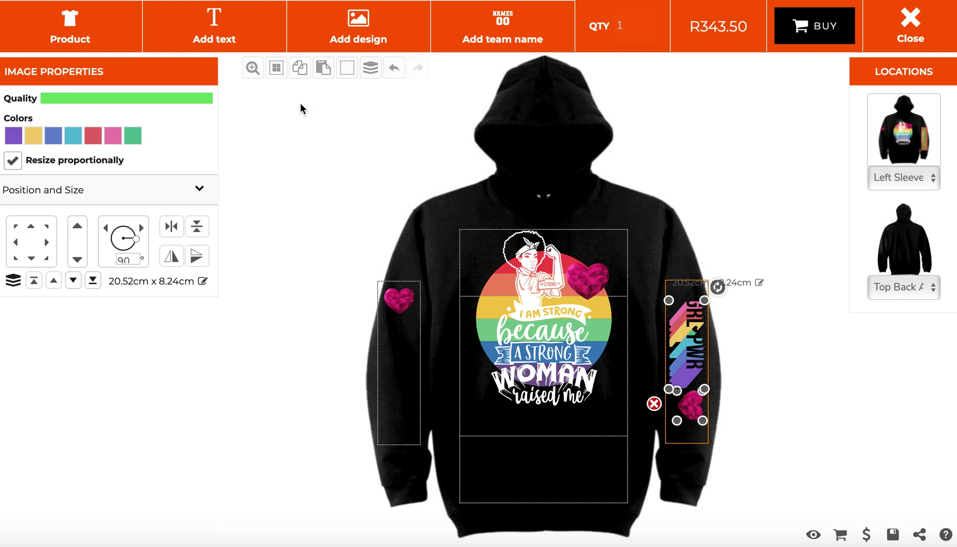
{"action": "left_click", "coordinate": [392, 319]}
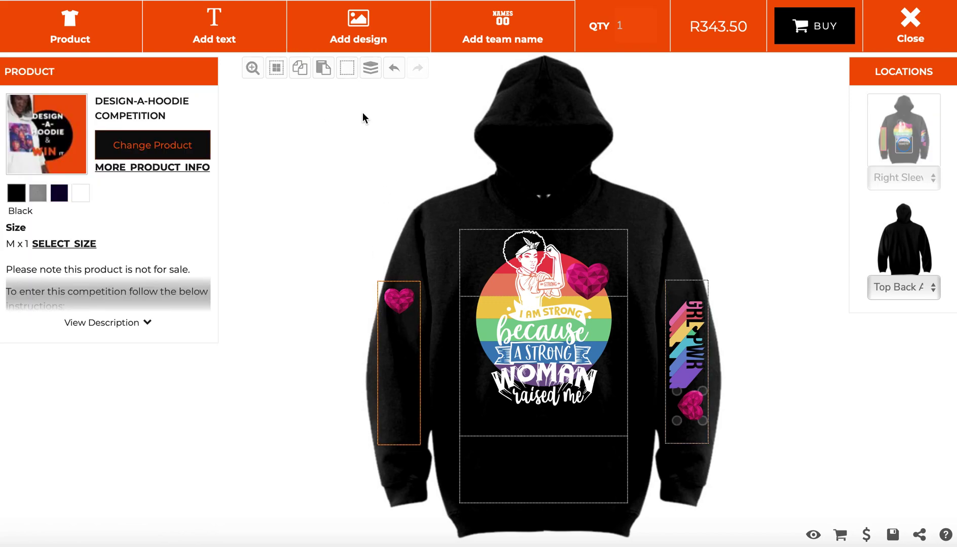
{"action": "left_click", "coordinate": [324, 71]}
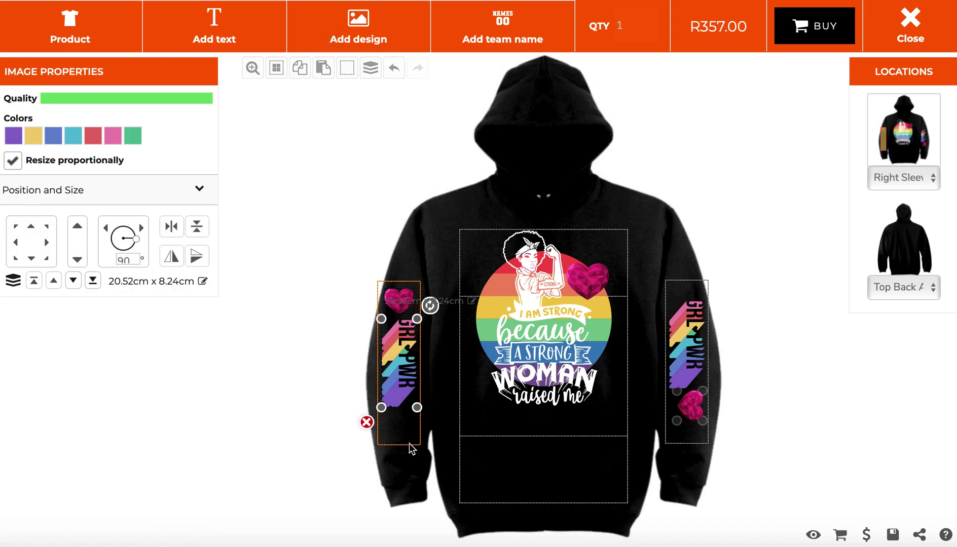
- Place the right-sleeve heart below the Girl Power design, rotated 90°, and shift both up to match the left sleeve
{"action": "left_click", "coordinate": [400, 295]}
{"action": "left_click_drag", "start_coordinate": [399, 295], "coordinate": [392, 425]}
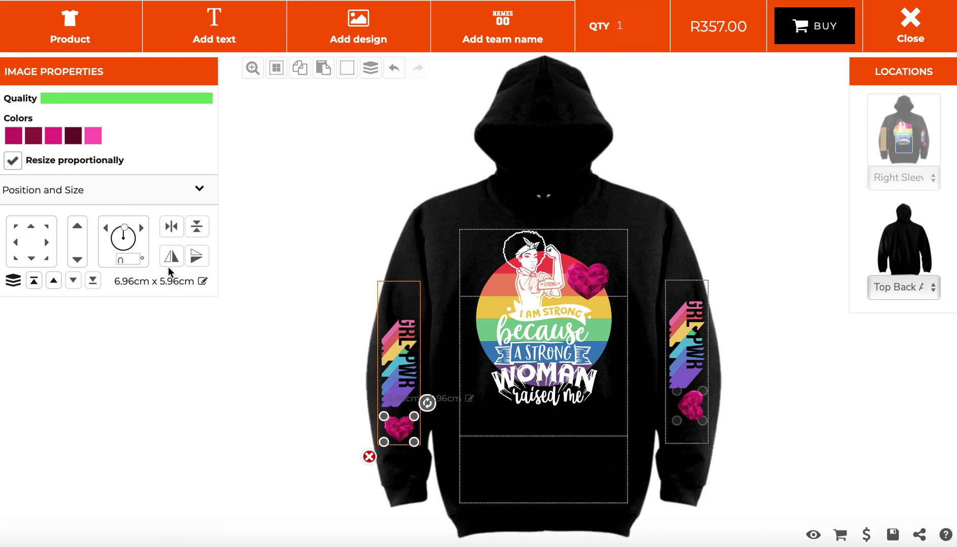
{"action": "left_click", "coordinate": [138, 262]}
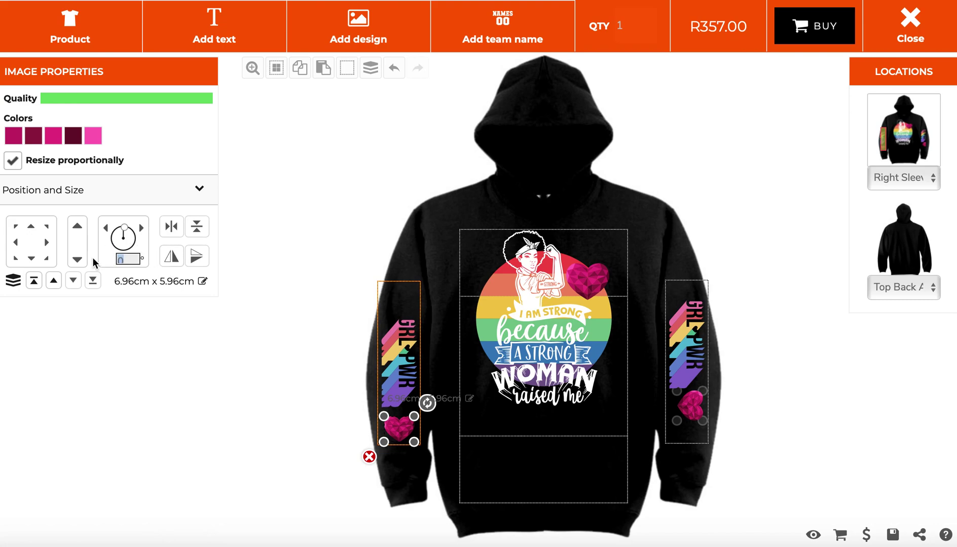
{"action": "type", "text": "90"}
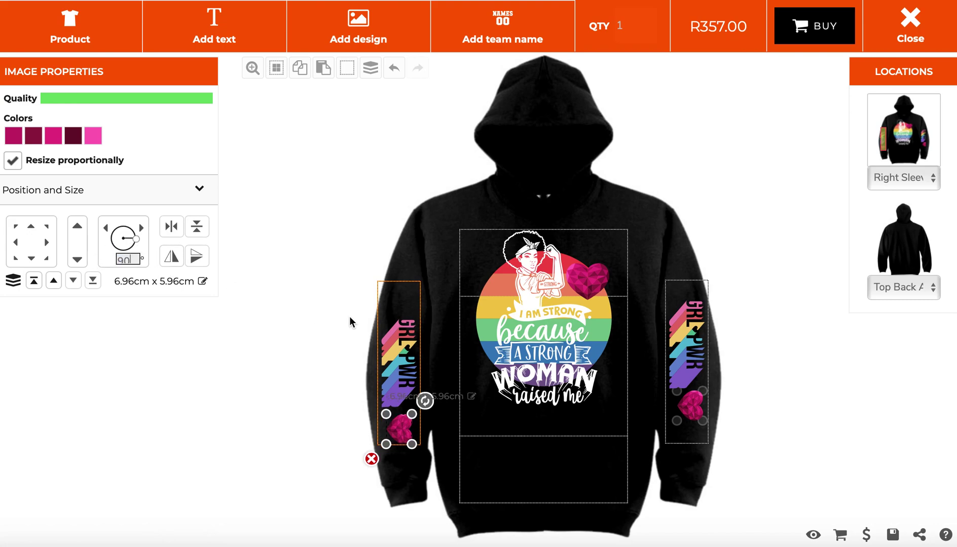
{"action": "left_click_drag", "start_coordinate": [405, 348], "coordinate": [406, 325]}
{"action": "left_click_drag", "start_coordinate": [401, 432], "coordinate": [401, 404]}
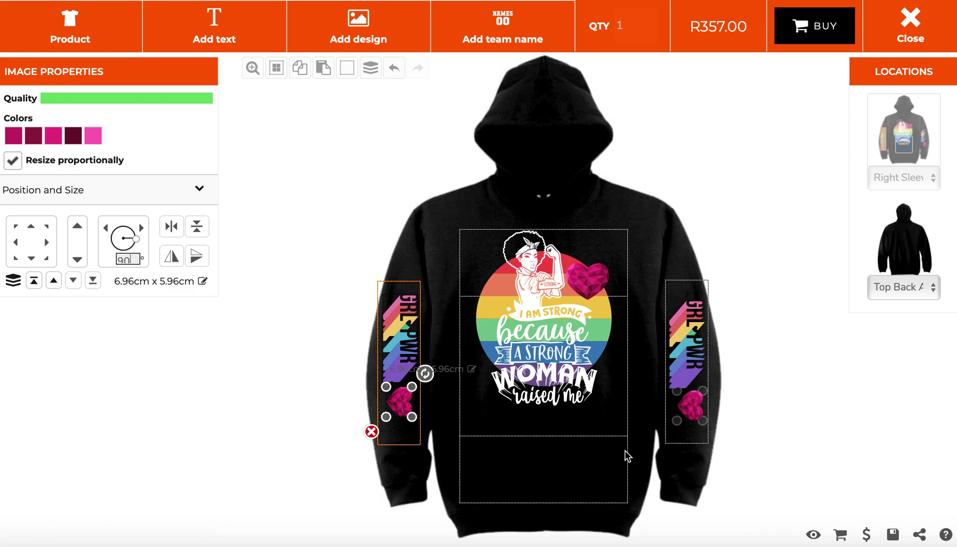
- Nudge the left-sleeve heart slightly toward the hoodie's body, beneath the Girl Power design
{"action": "left_click", "coordinate": [693, 435]}
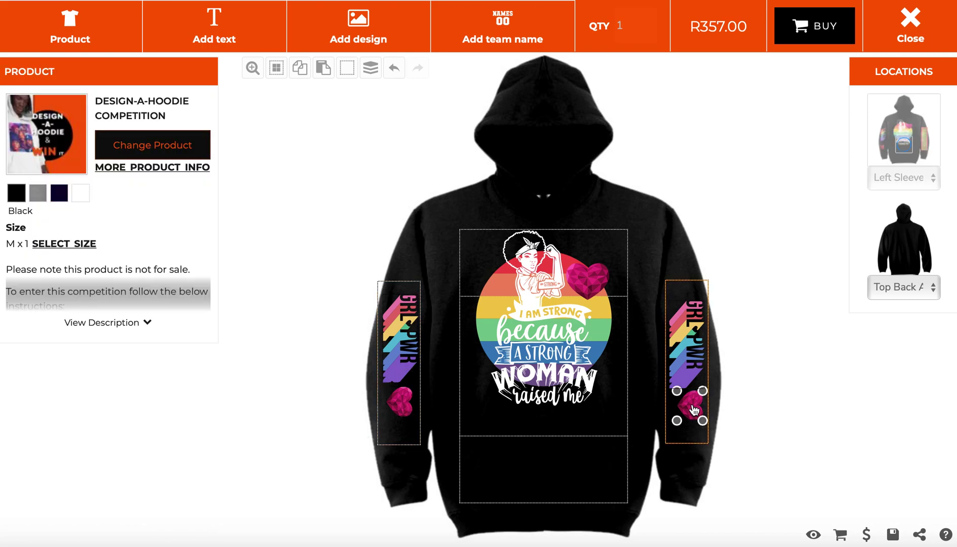
{"action": "left_click", "coordinate": [694, 410]}
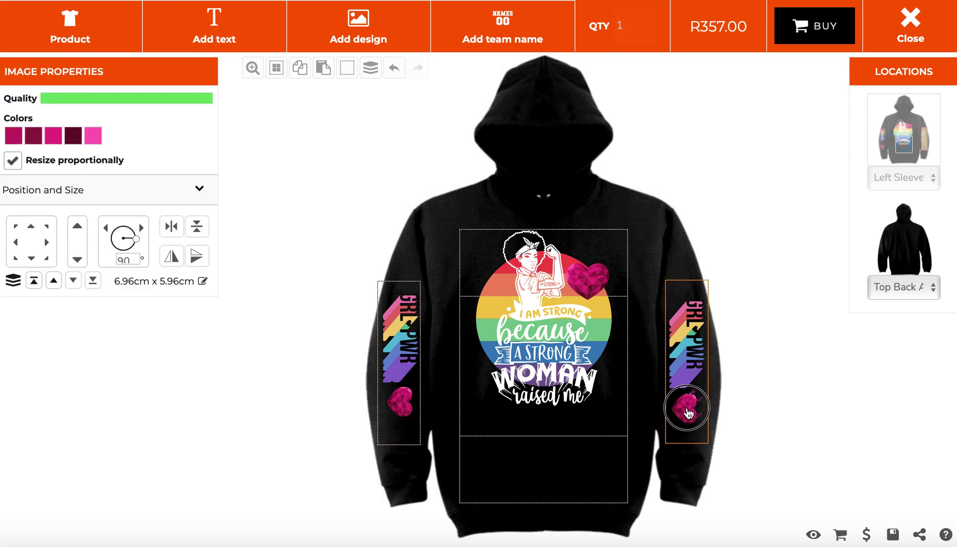
{"action": "left_click", "coordinate": [693, 445]}
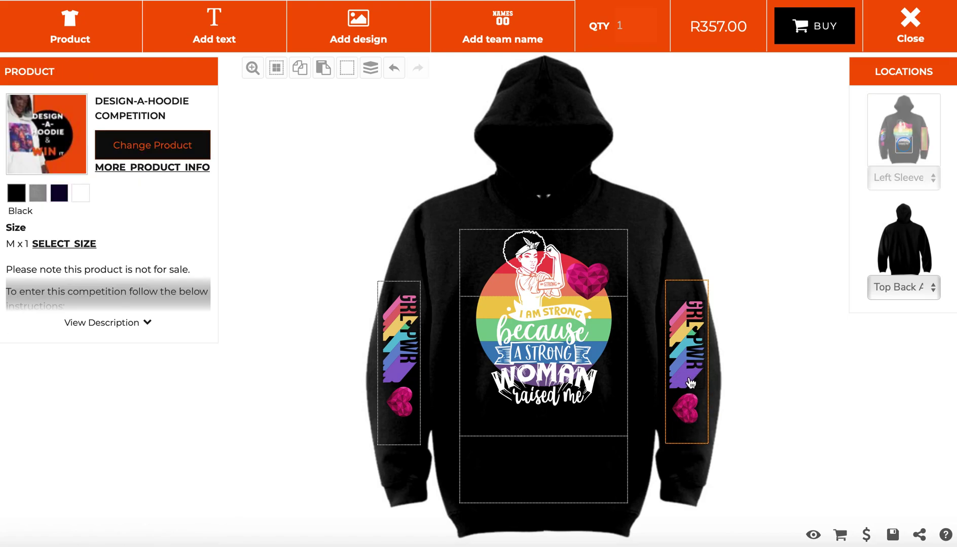
{"action": "left_click", "coordinate": [689, 412]}
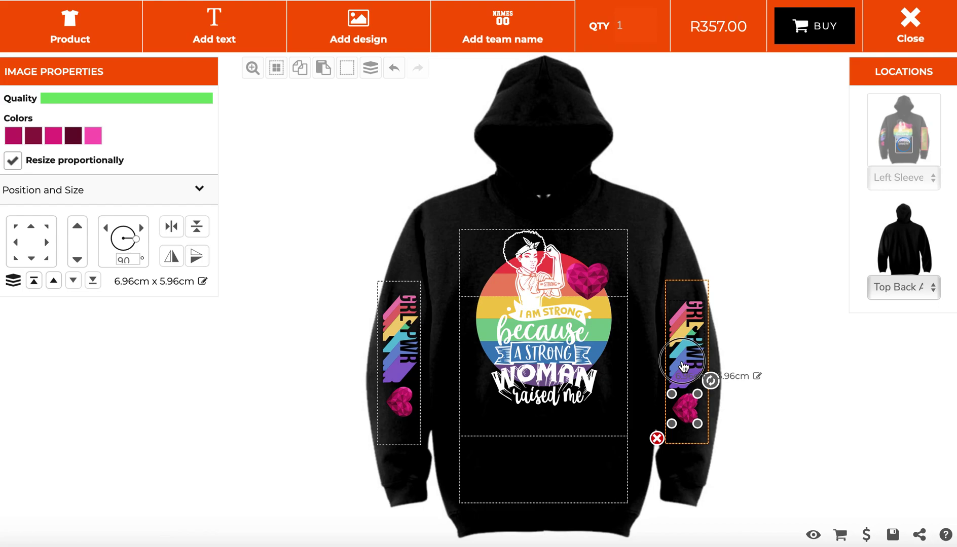
{"action": "left_click", "coordinate": [683, 367]}
{"action": "left_click", "coordinate": [687, 405], "text": "shift"}
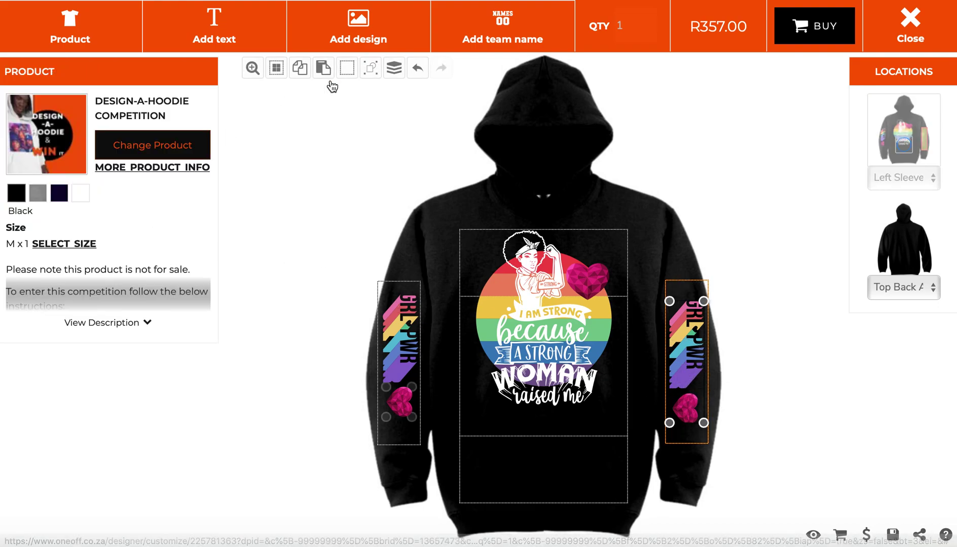
{"action": "left_click", "coordinate": [293, 216]}
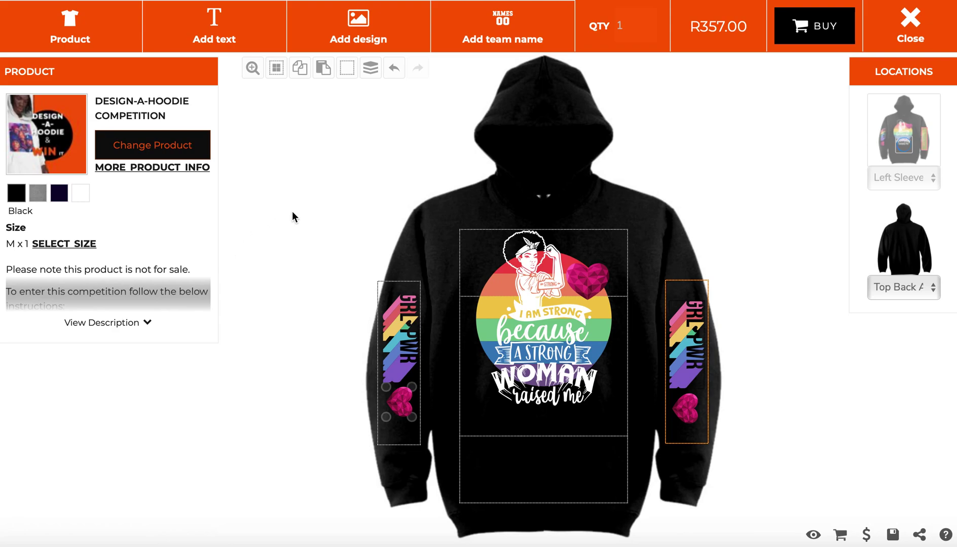
- Center the Girl Power design and the heart horizontally in the left sleeve's print area
{"action": "left_click", "coordinate": [694, 347]}
{"action": "left_click", "coordinate": [171, 227]}
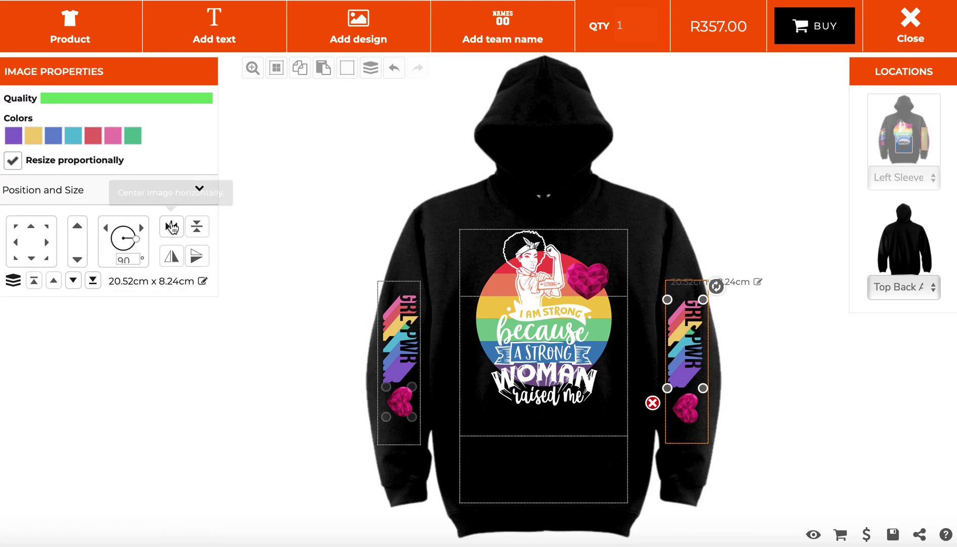
{"action": "left_click", "coordinate": [686, 416]}
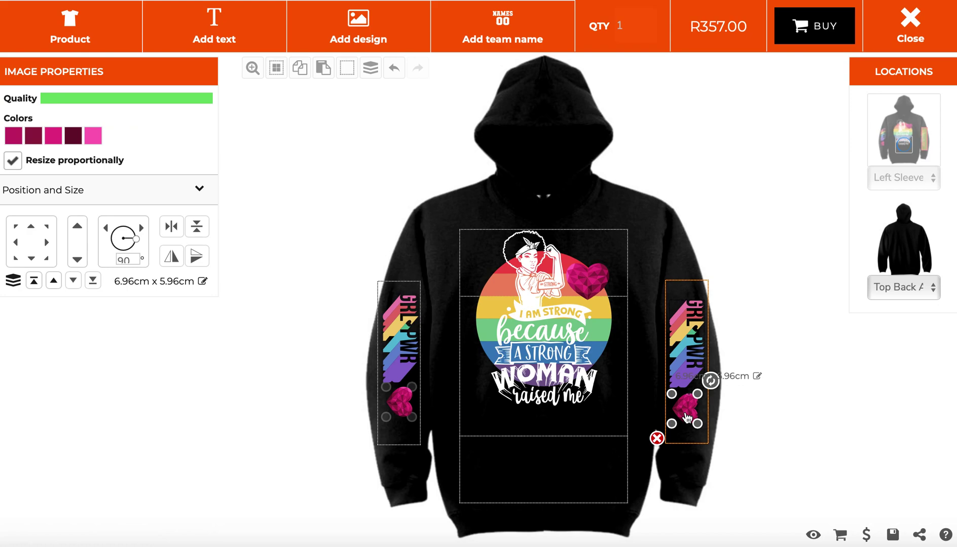
{"action": "left_click", "coordinate": [171, 227]}
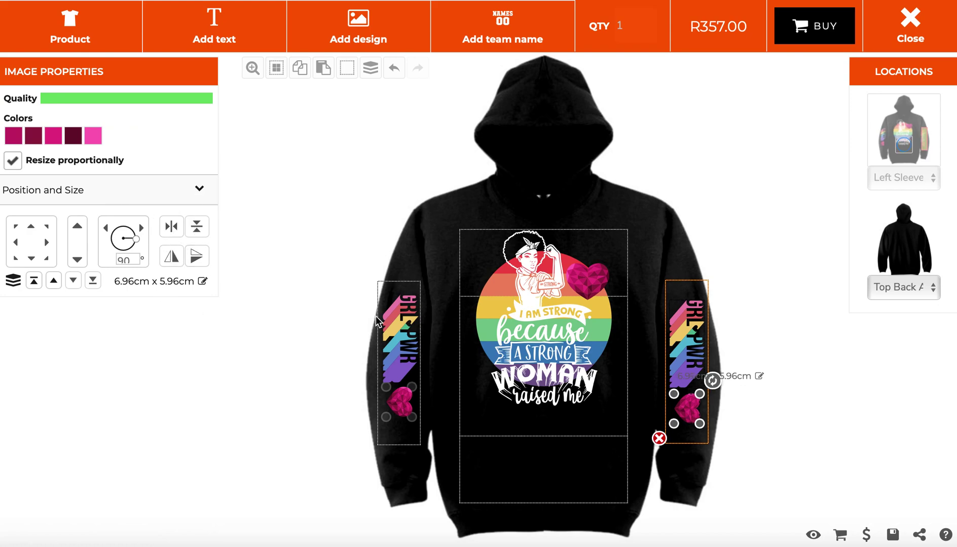
- Center the Girl Power design horizontally in the right sleeve's print area
{"action": "left_click", "coordinate": [395, 325]}
{"action": "left_click", "coordinate": [396, 324]}
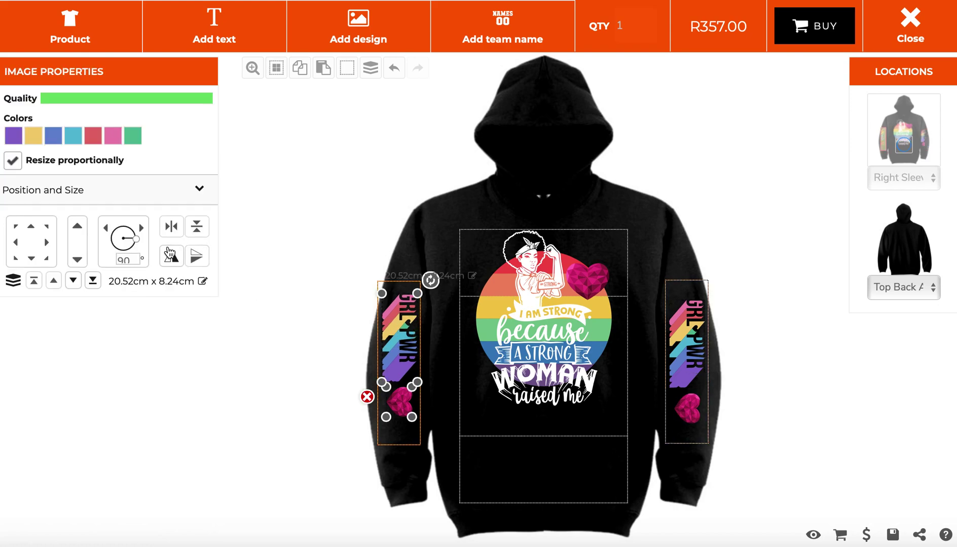
{"action": "left_click", "coordinate": [171, 227]}
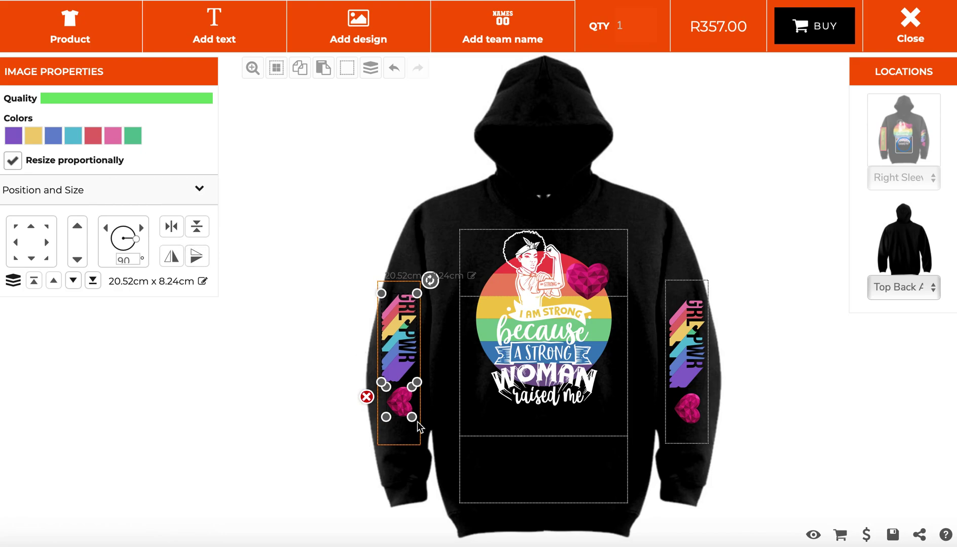
- Shift the right-sleeve heart and Girl Power design slightly down to line up with those on the left sleeve
{"action": "left_click", "coordinate": [399, 412]}
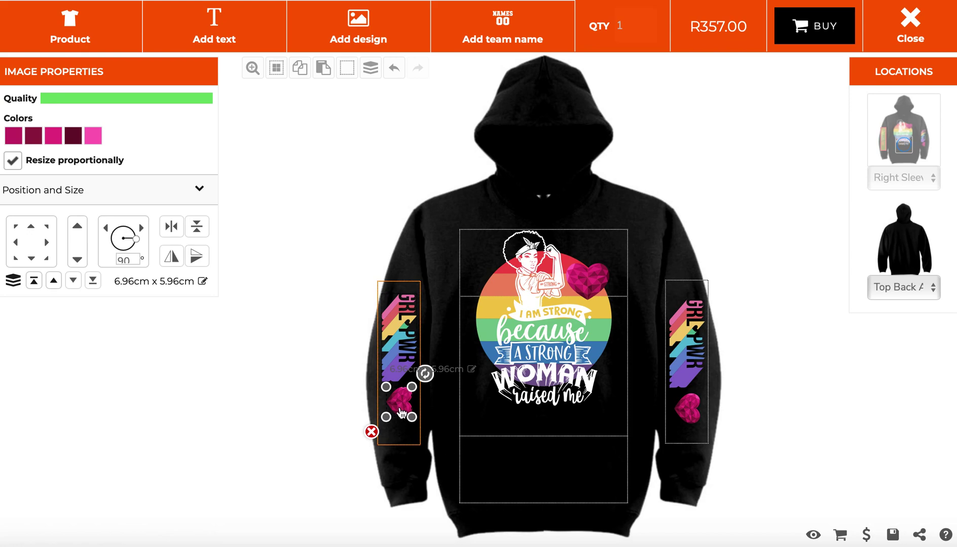
{"action": "left_click_drag", "start_coordinate": [404, 421], "coordinate": [403, 429]}
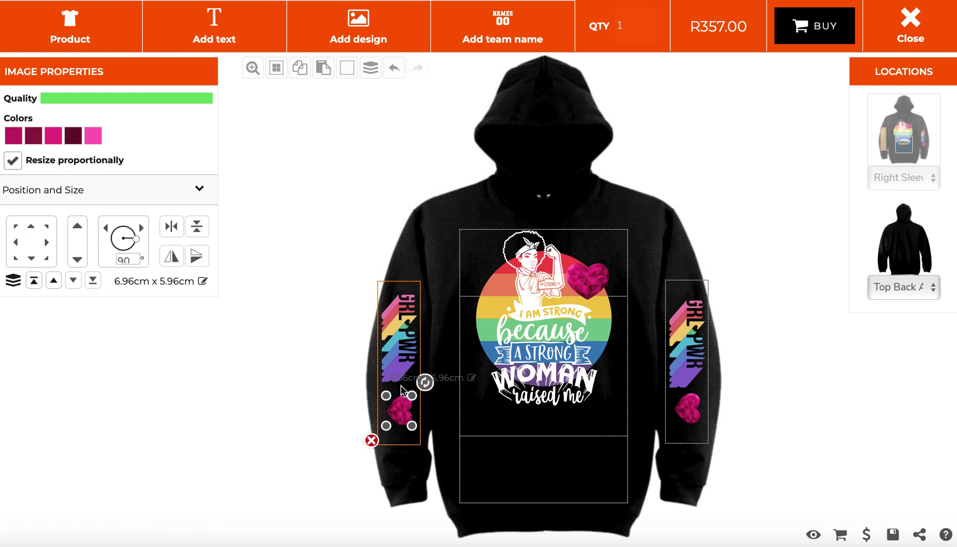
{"action": "left_click", "coordinate": [403, 339]}
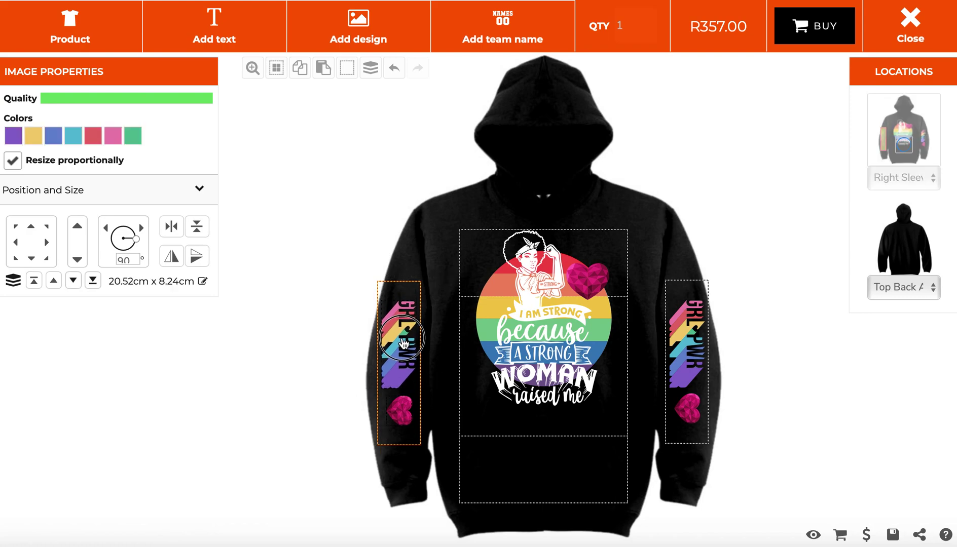
{"action": "left_click_drag", "start_coordinate": [403, 344], "coordinate": [404, 346]}
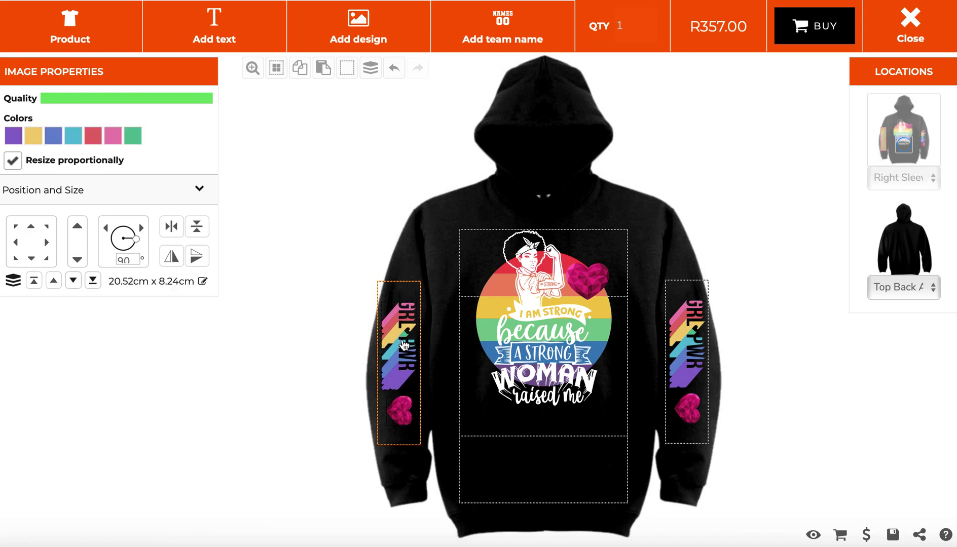
{"action": "left_click", "coordinate": [779, 299]}
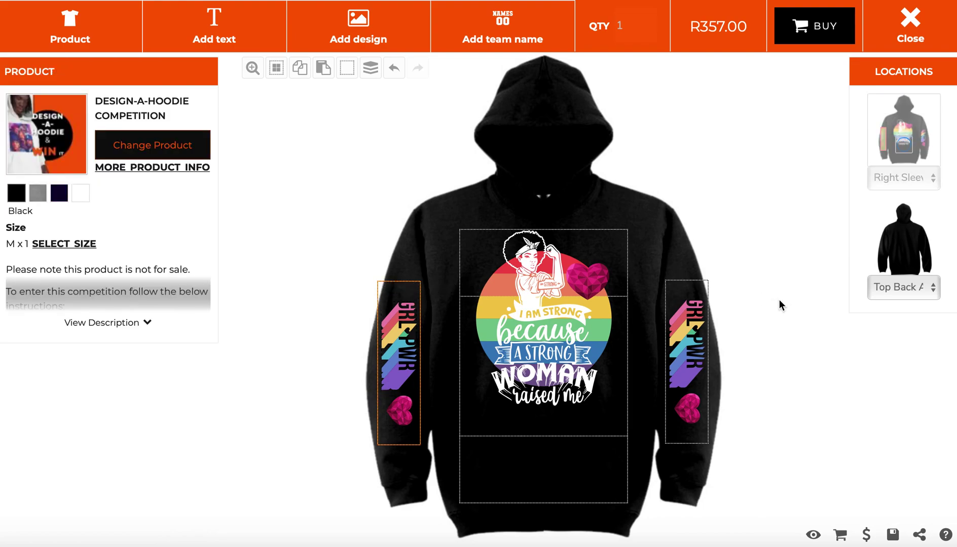
- Preview the finished hoodie design, checking the front and both sleeves, and close the preview
{"action": "left_click", "coordinate": [815, 537]}
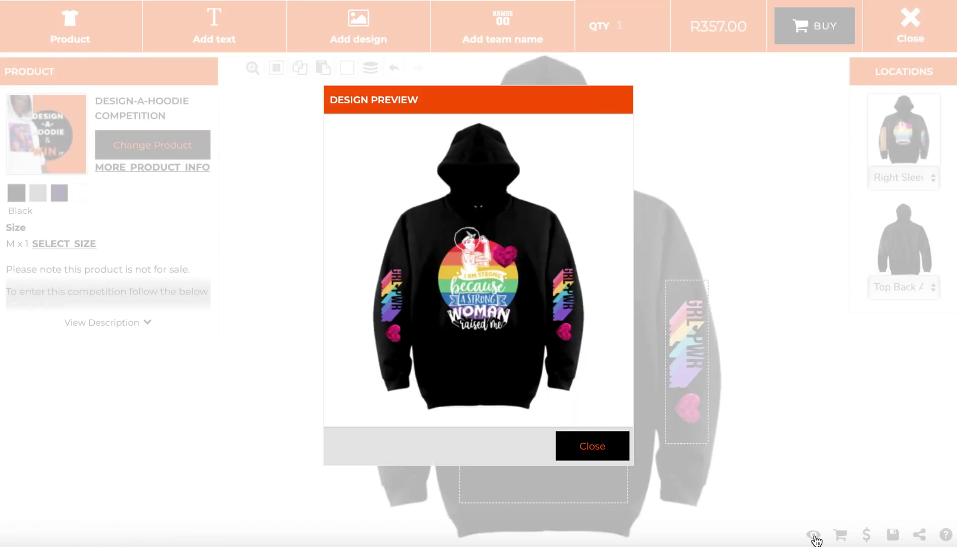
{"action": "left_click", "coordinate": [599, 451]}
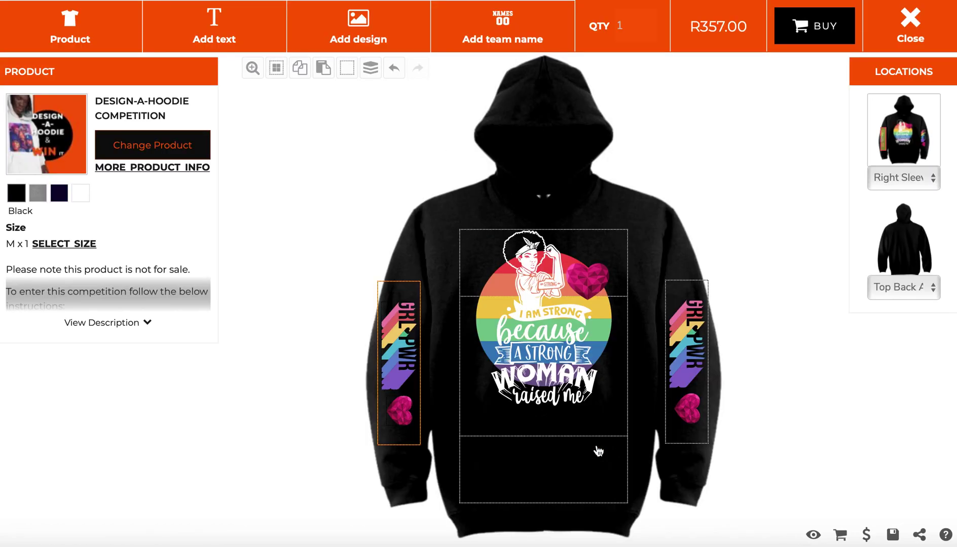
- Hide the decoration area borders and capture a screenshot of the whole hoodie front
{"action": "left_click", "coordinate": [350, 70]}
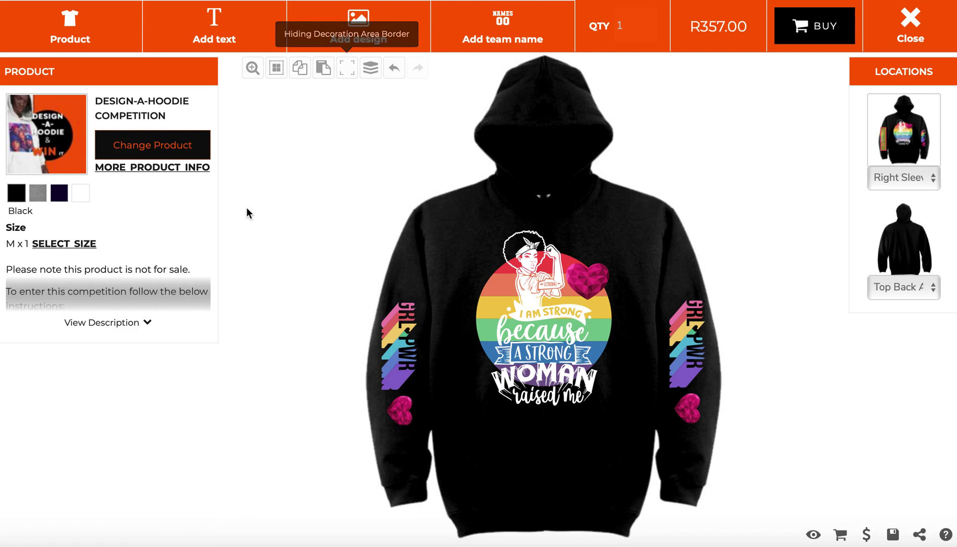
{"action": "key", "text": "super+shift+4"}
{"action": "left_click_drag", "start_coordinate": [292, 51], "coordinate": [780, 538]}
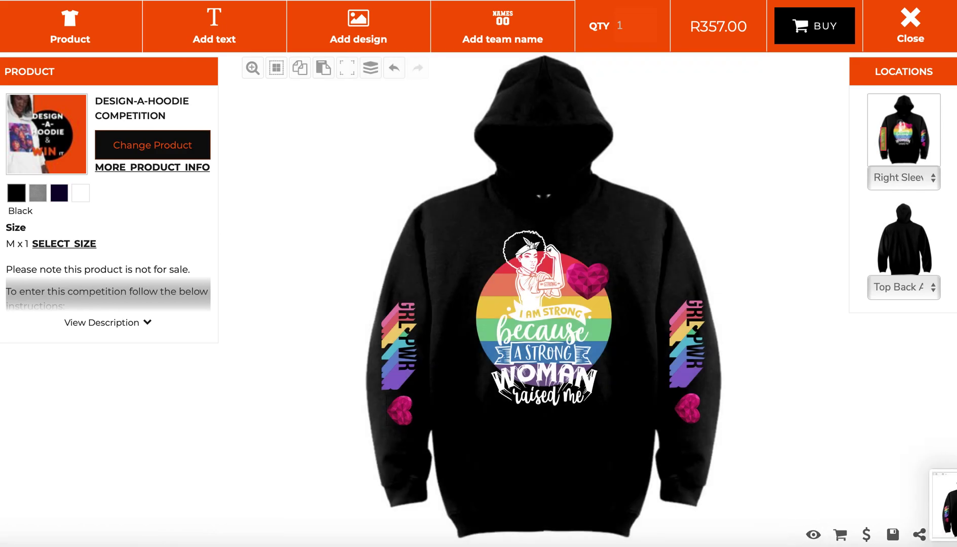